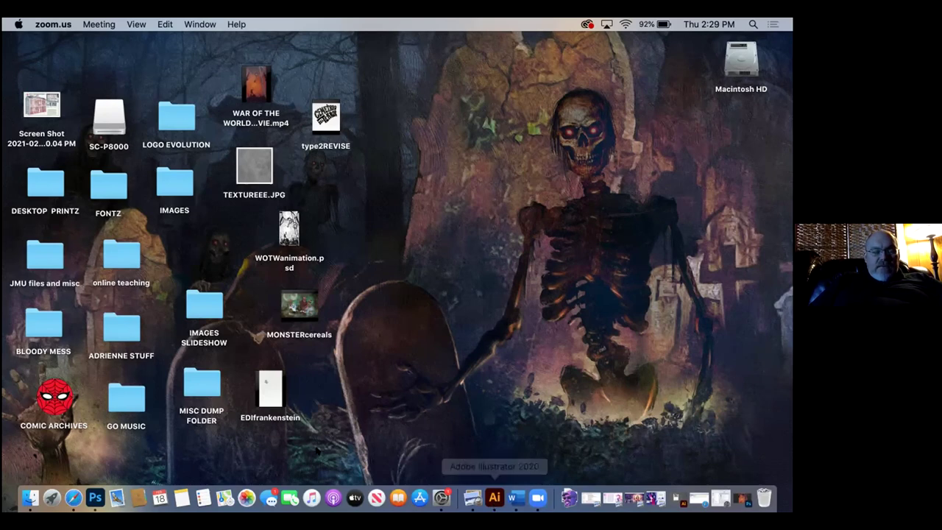
Step: Switch to Photoshop, inspect the textured WOTWanimation.psd painting, and make Layer 18 visible
left_click(95, 497)
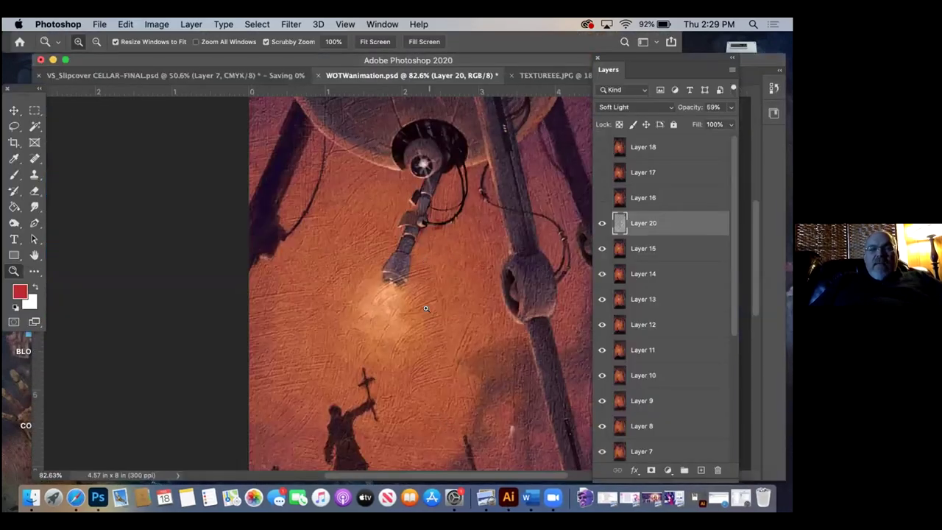
scroll(425, 309, "right", 10)
scroll(426, 309, "left", 7)
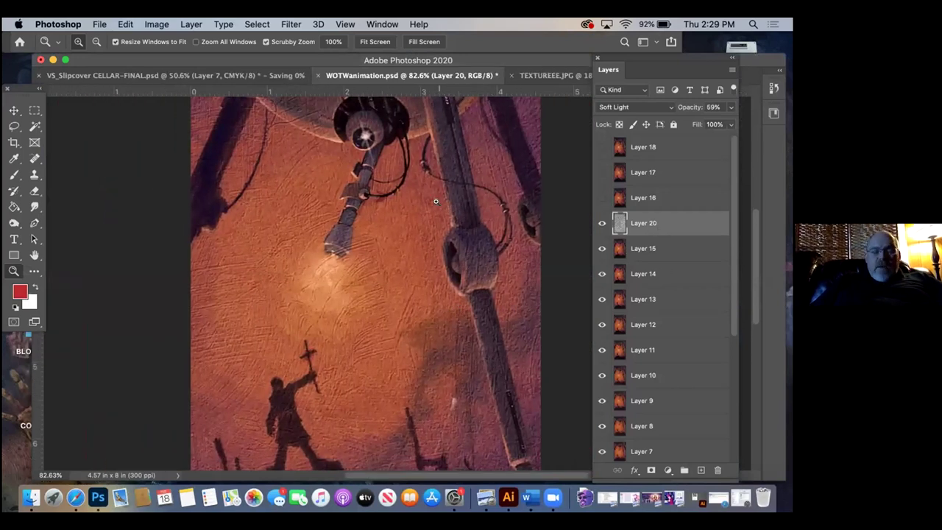
scroll(434, 202, "down", 5)
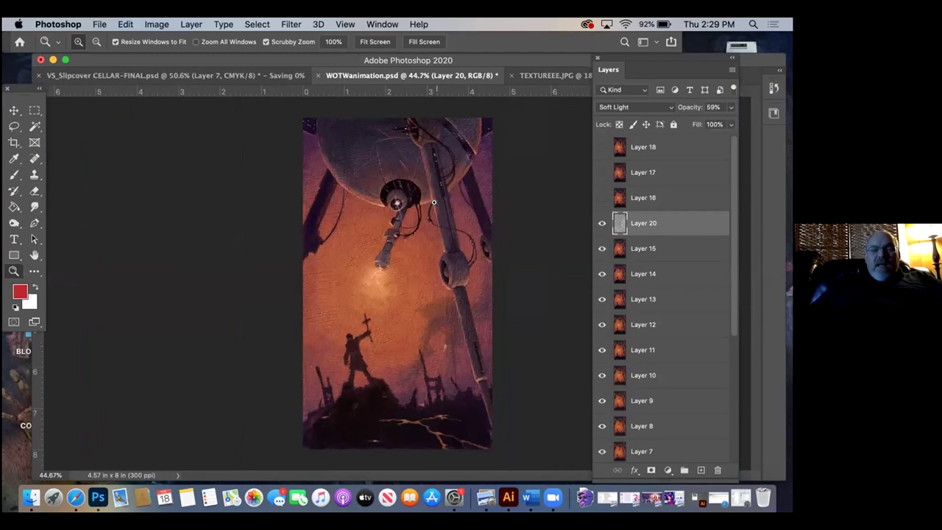
scroll(434, 202, "up", 1)
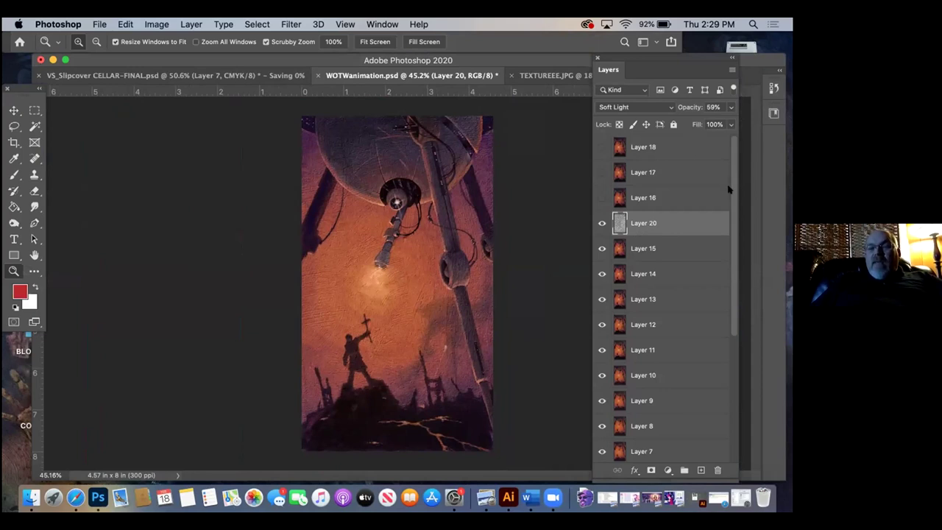
left_click(601, 147)
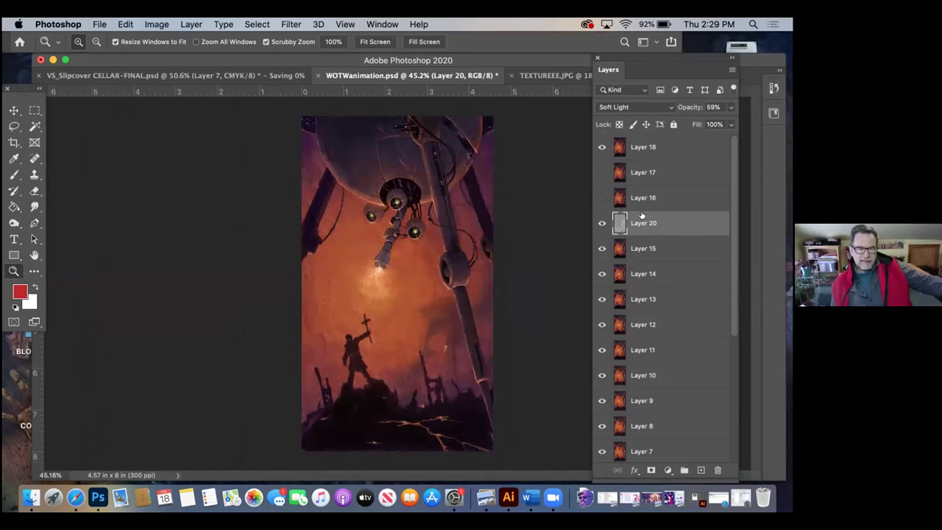
Step: Duplicate Layer 18 within WOTWanimation.psd, keeping the suggested layer name
left_click(679, 151)
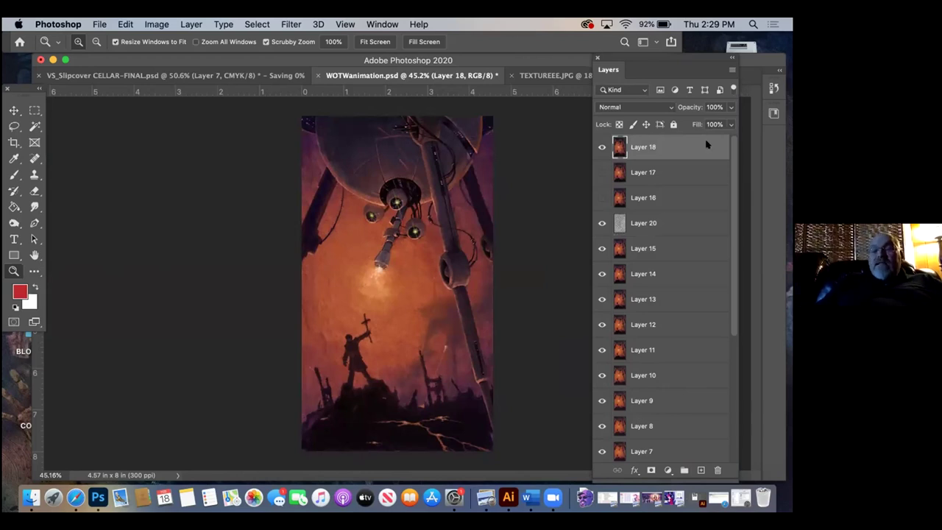
left_click(731, 70)
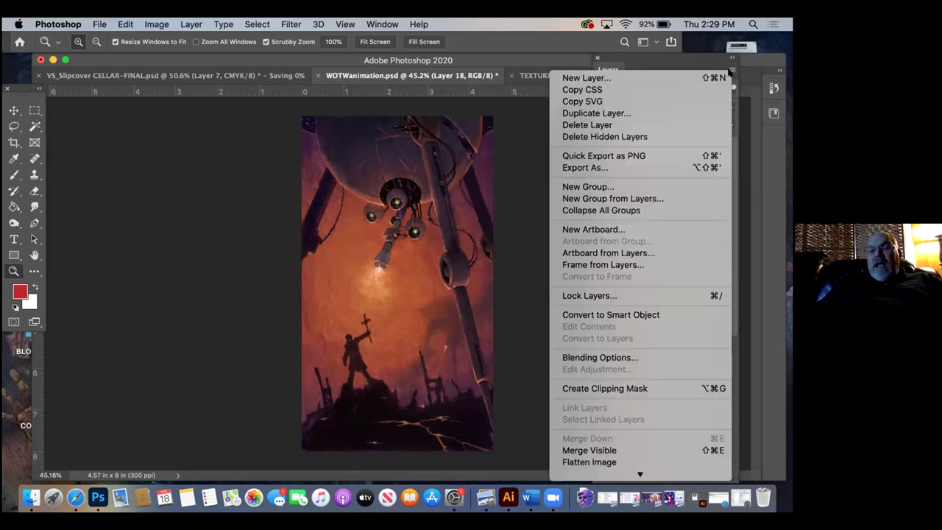
left_click(677, 111)
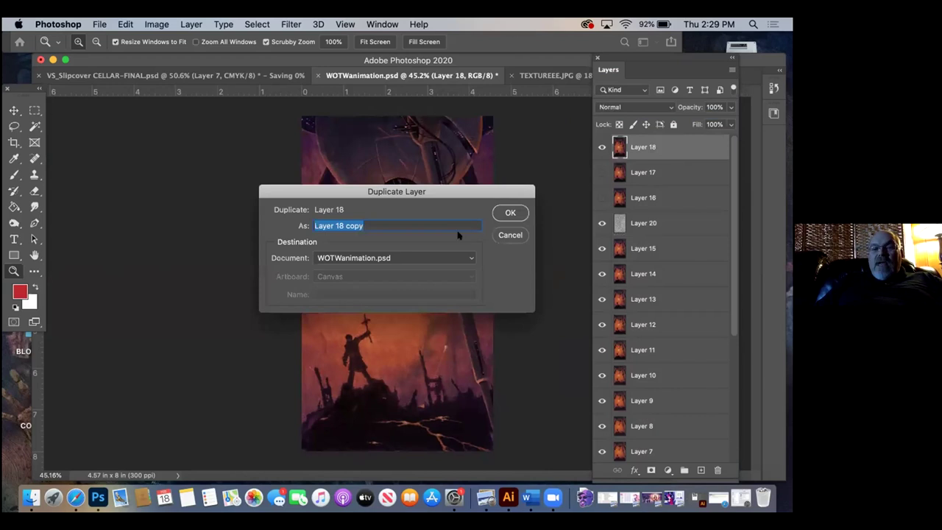
left_click(510, 213)
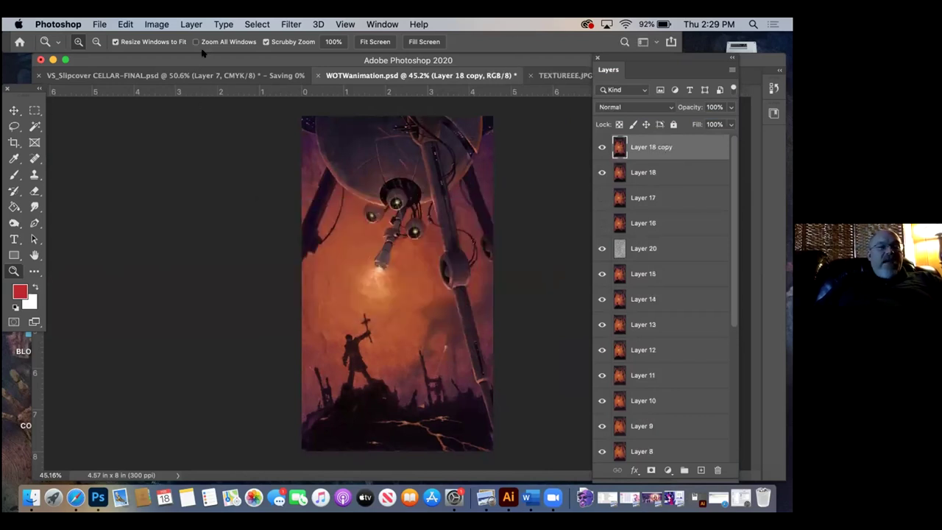
Step: Shift the duplicated layer's hue to +44 with Hue/Saturation and compare it against the original colours
left_click(153, 24)
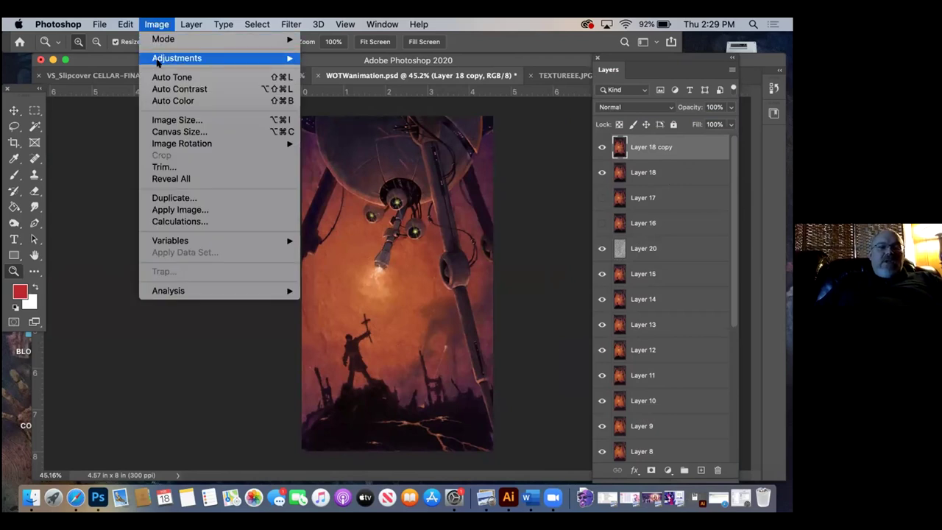
mouse_move(156, 62)
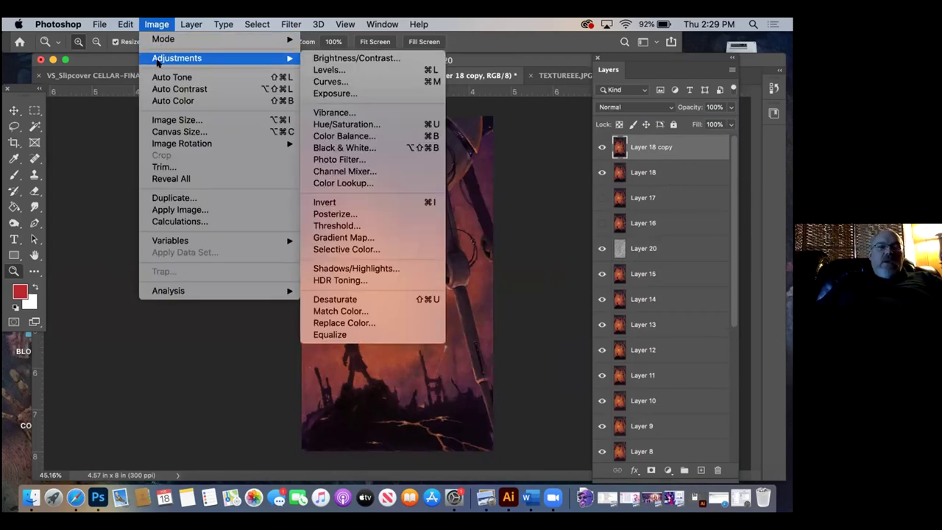
left_click(391, 122)
left_click_drag(581, 87, 103, 60)
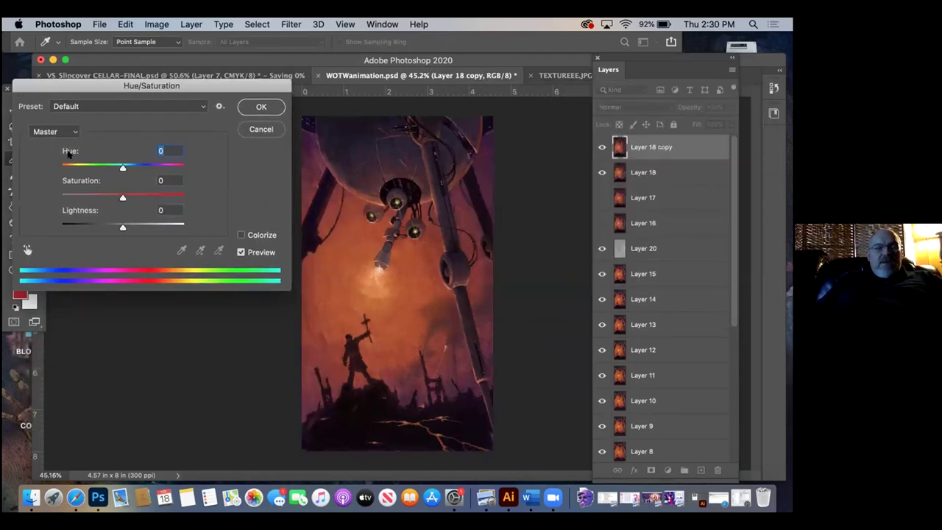
left_click_drag(122, 168, 150, 170)
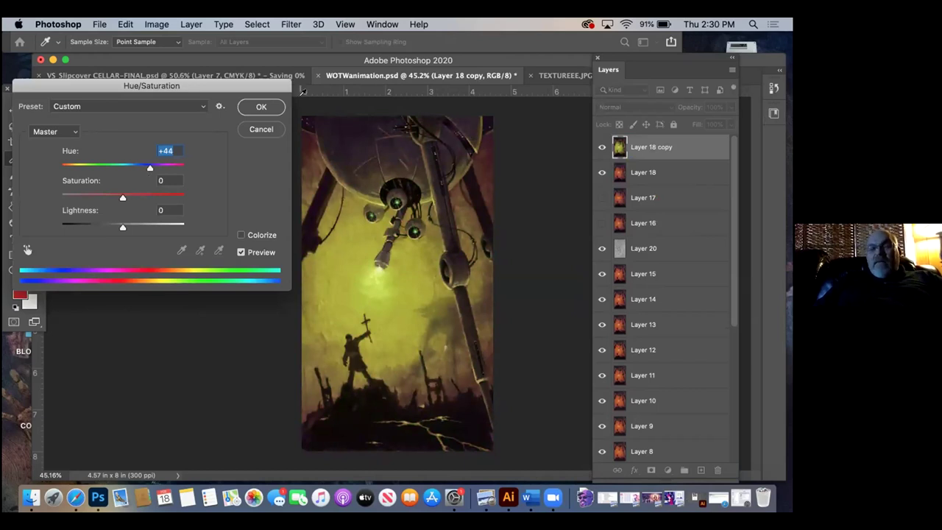
left_click(260, 106)
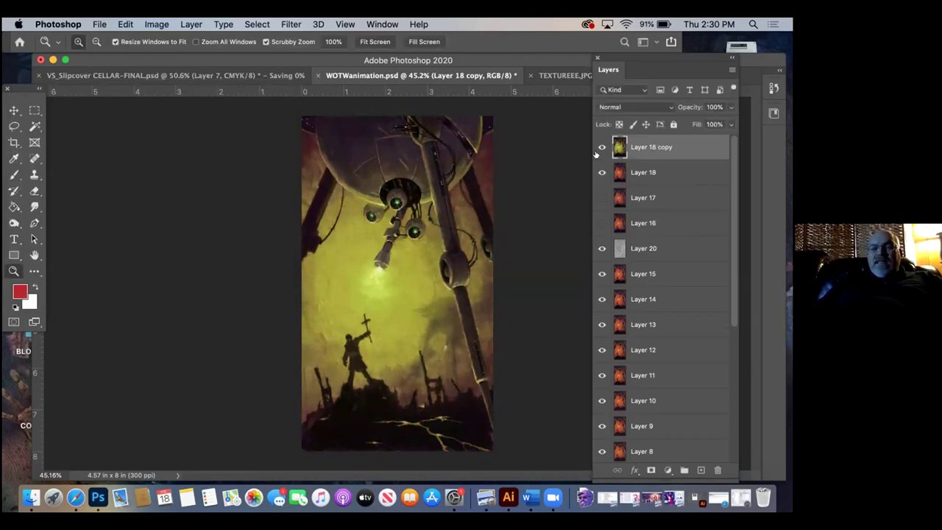
left_click(601, 146)
left_click(601, 146)
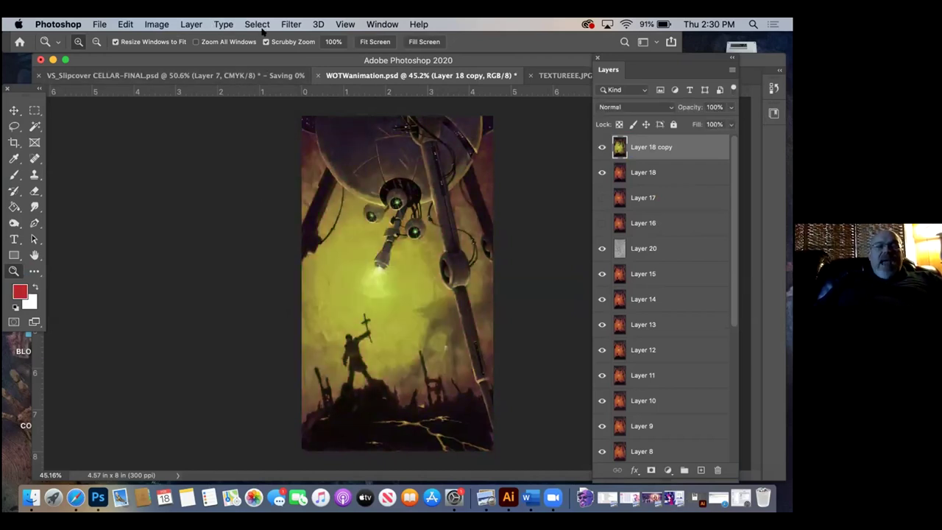
Step: Add a Reveal All layer mask to Layer 18 copy
left_click(193, 25)
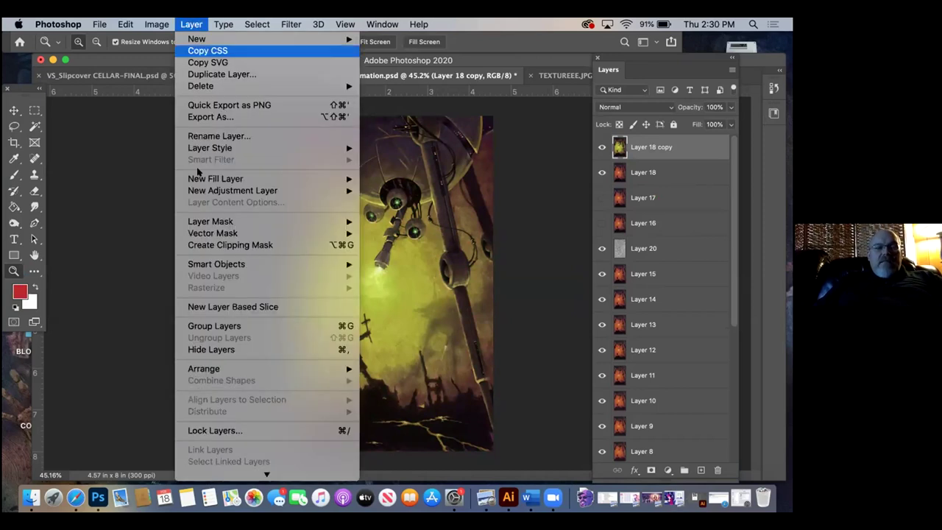
mouse_move(211, 223)
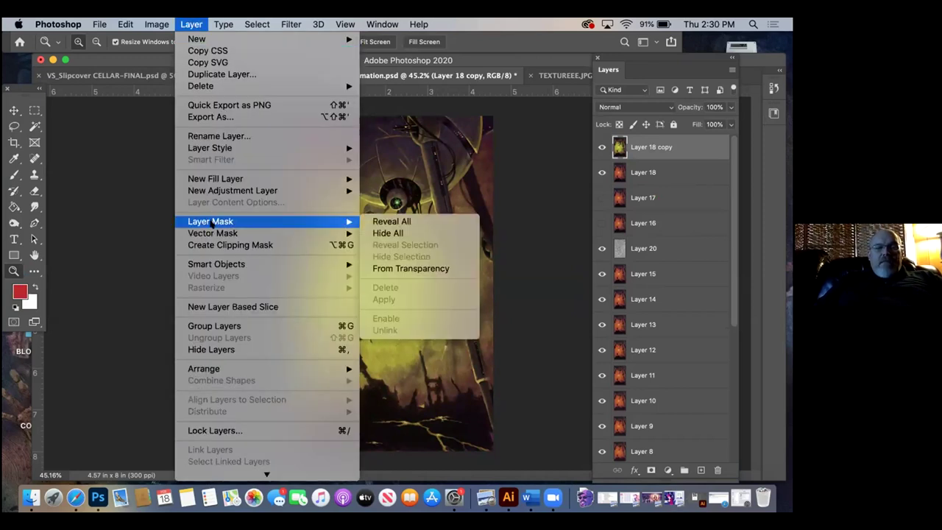
left_click(384, 220)
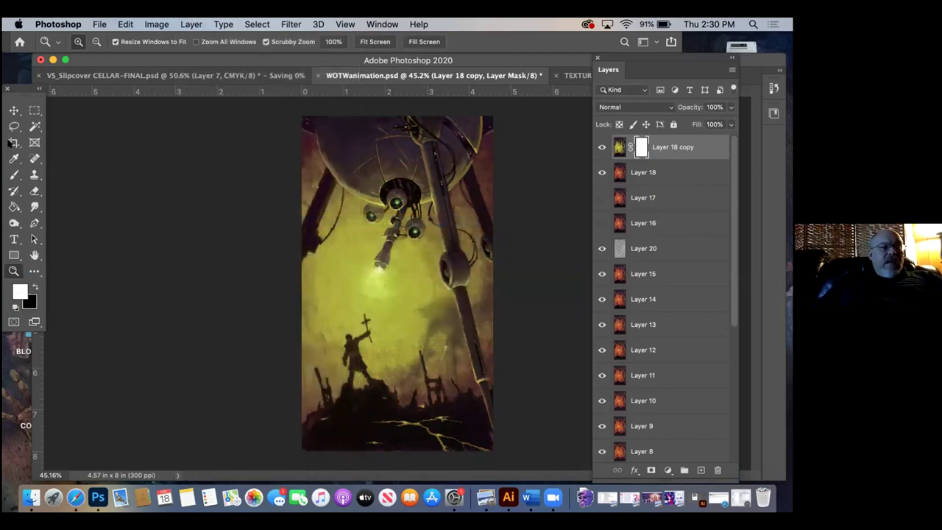
Step: Try linear white-to-black gradients on the mask, ending with one from near the painting's bottom edge up to the glow in the middle
left_click(10, 208)
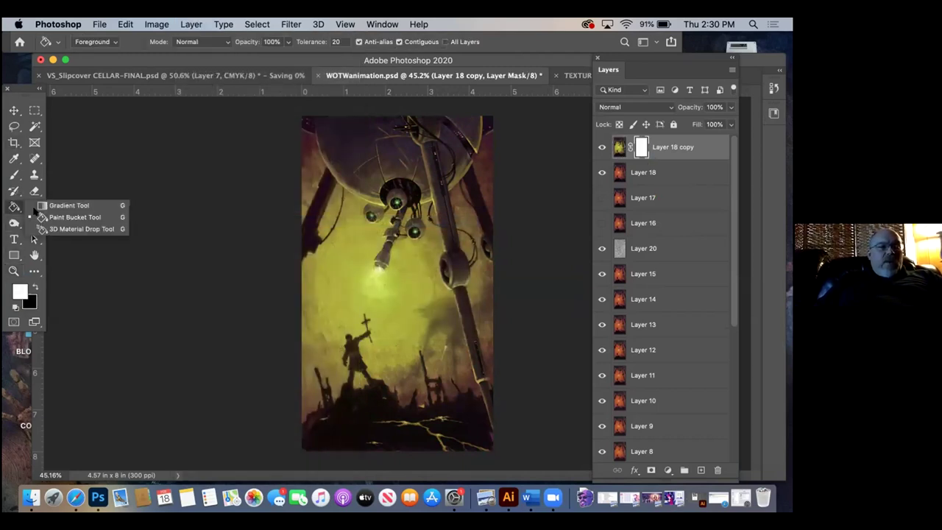
left_click(64, 205)
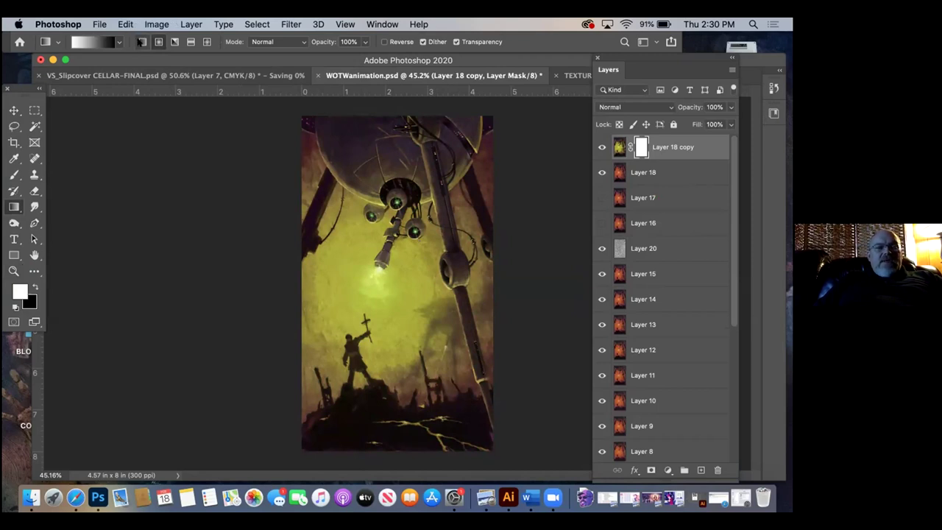
left_click_drag(396, 200, 396, 384)
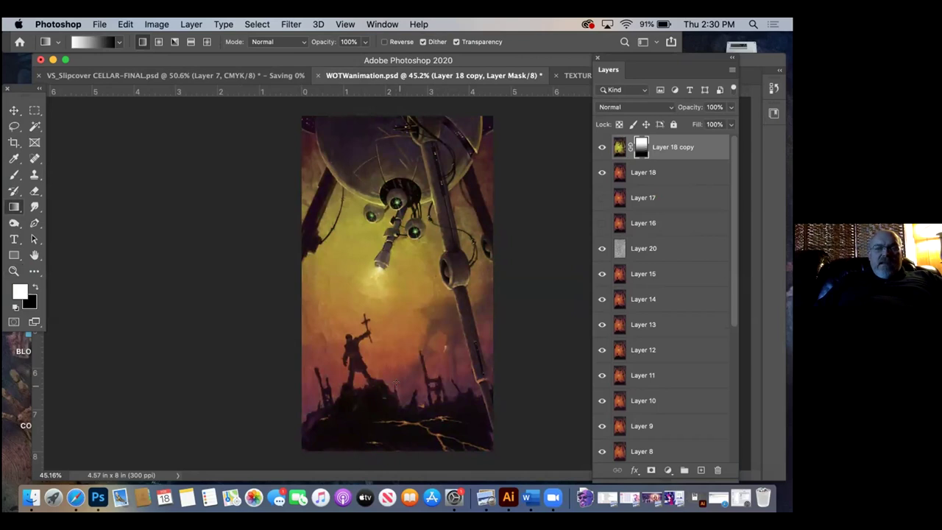
left_click_drag(399, 383, 389, 165)
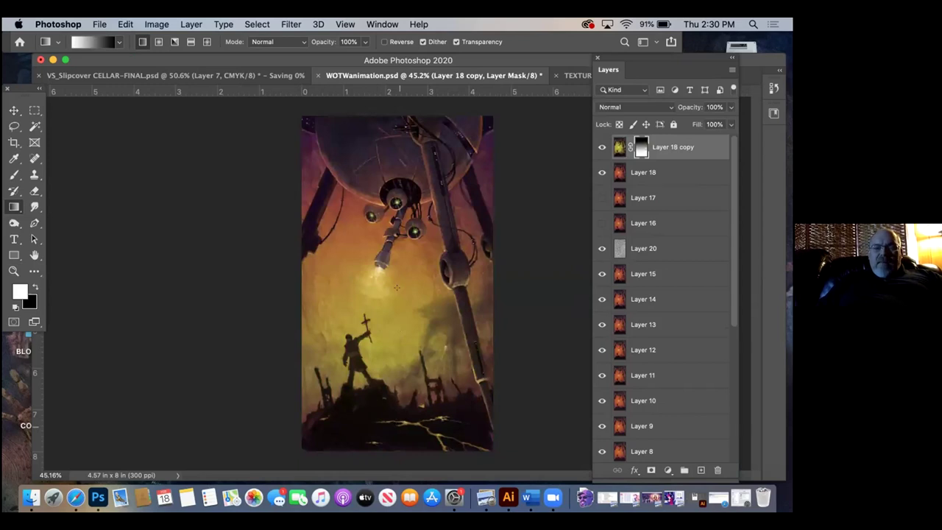
left_click_drag(399, 427, 395, 270)
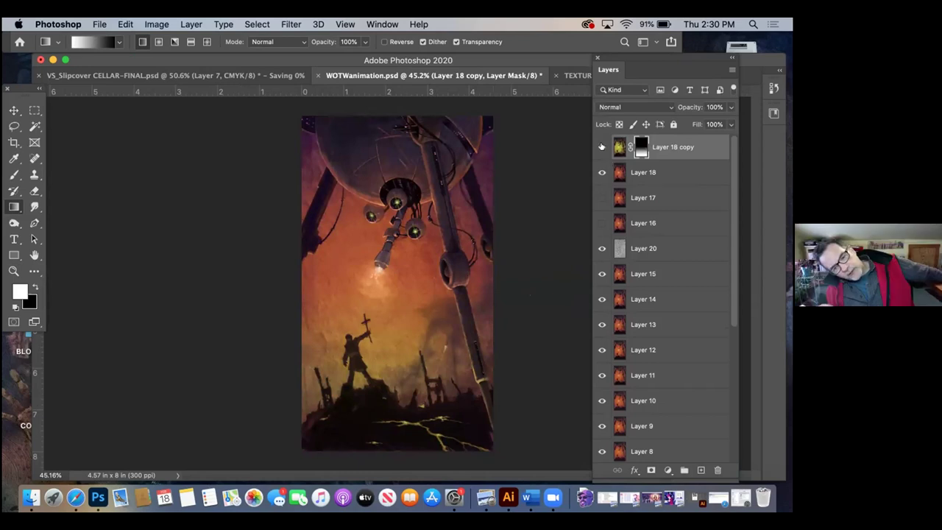
Step: Compare the gradient-masked version with the underlying painting stages by hiding and reshowing Layer 18 copy and the layers below it
left_click(601, 147)
left_click(601, 147)
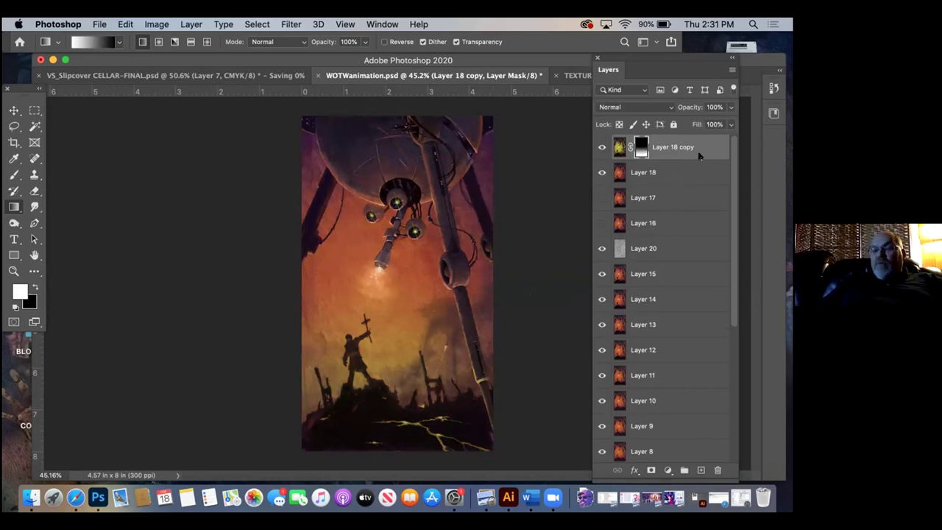
left_click(601, 147)
left_click(601, 172)
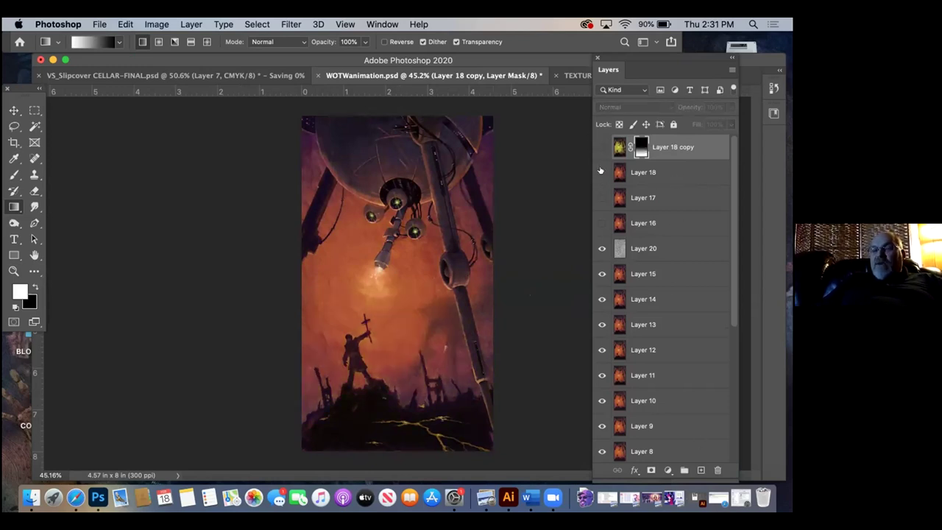
left_click(601, 197)
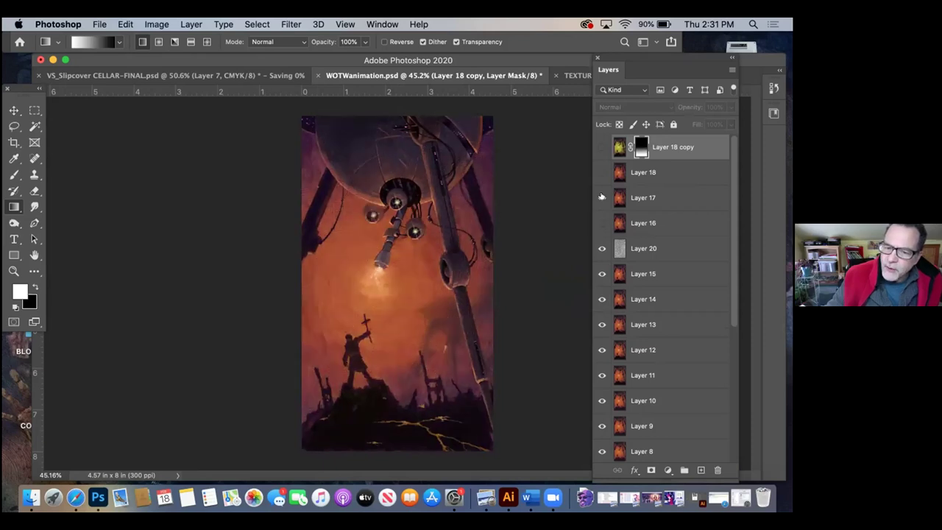
left_click(601, 197)
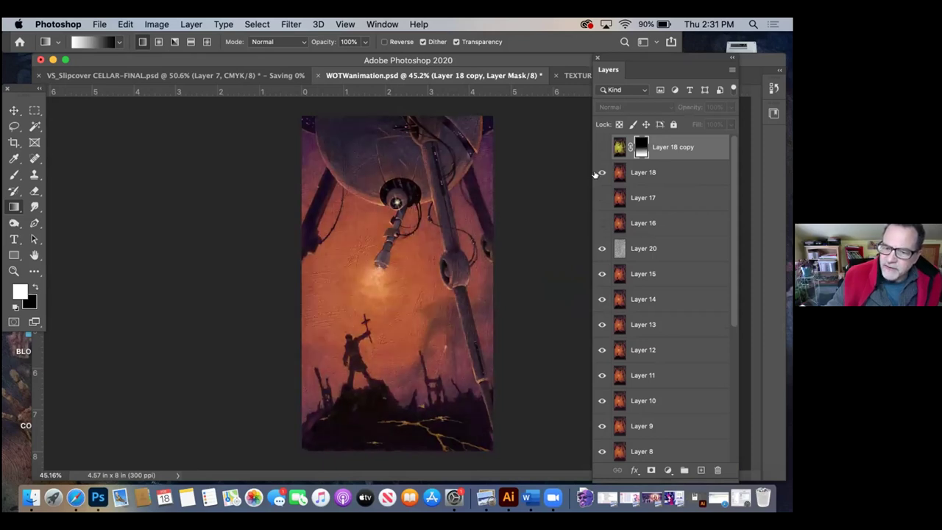
left_click(601, 146)
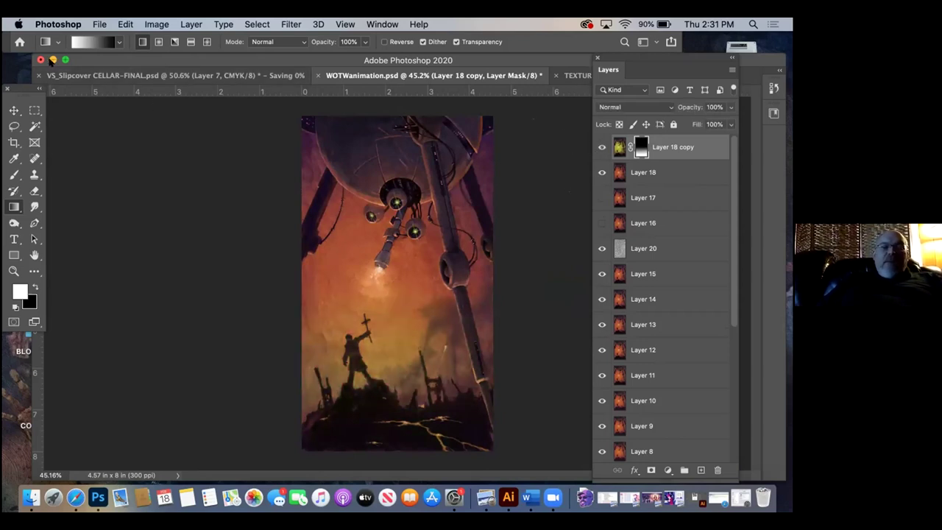
left_click(52, 59)
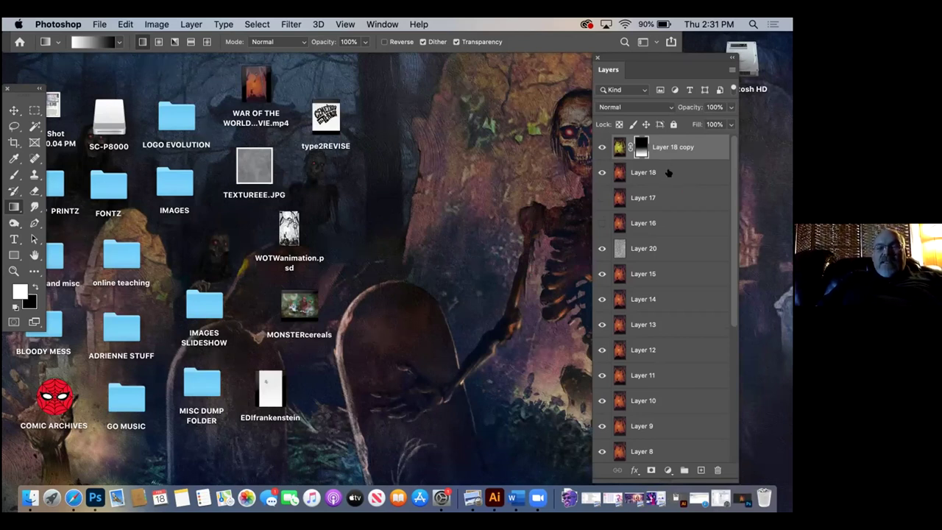
left_click(667, 172)
double_click(668, 172)
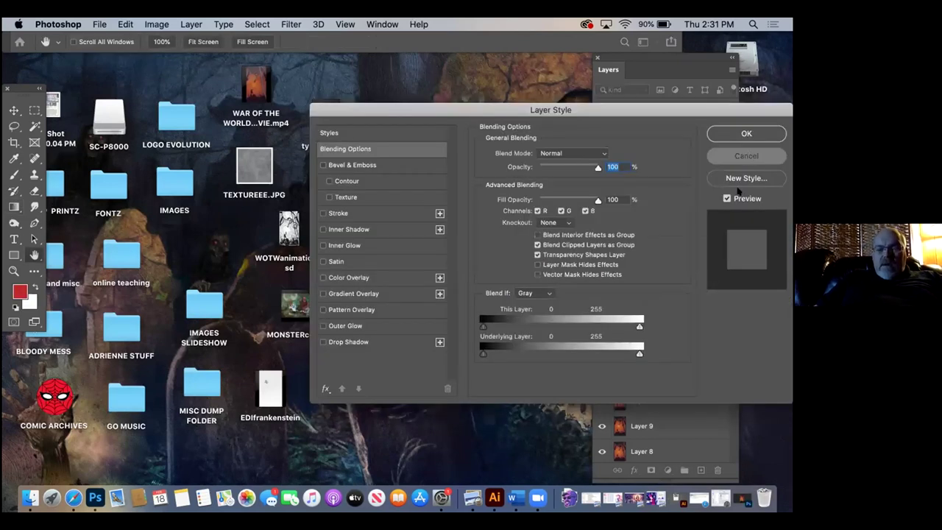
left_click(746, 155)
left_click(683, 498)
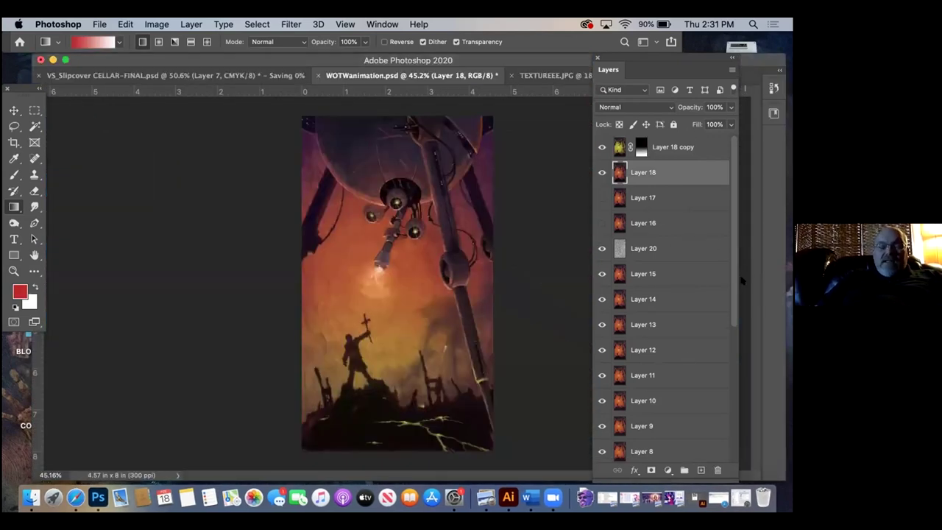
Step: Flatten the WOTWanimation.psd image into a single layer, discarding the hidden layers
left_click(731, 70)
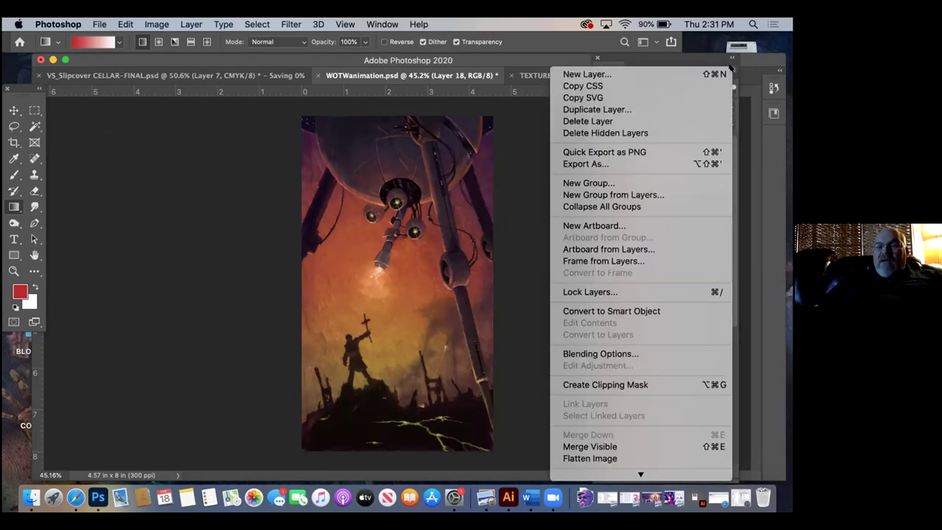
left_click(589, 457)
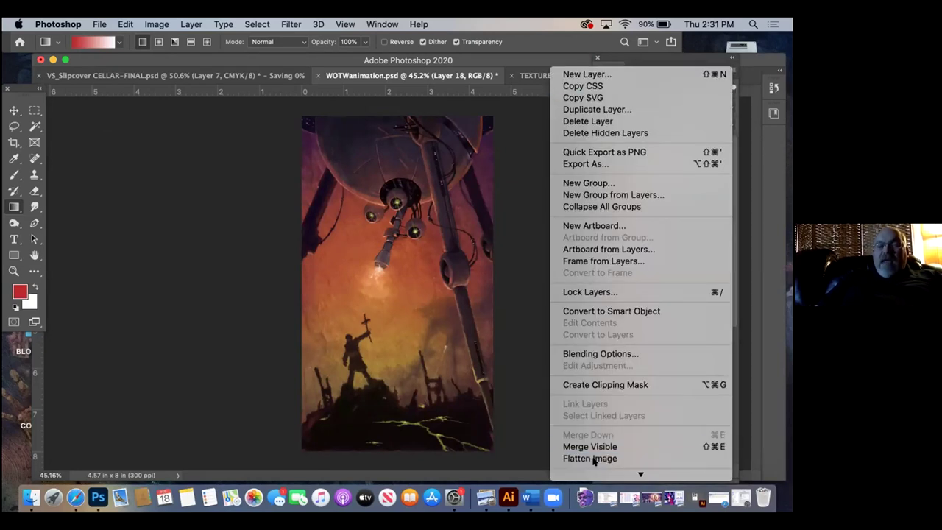
left_click(486, 196)
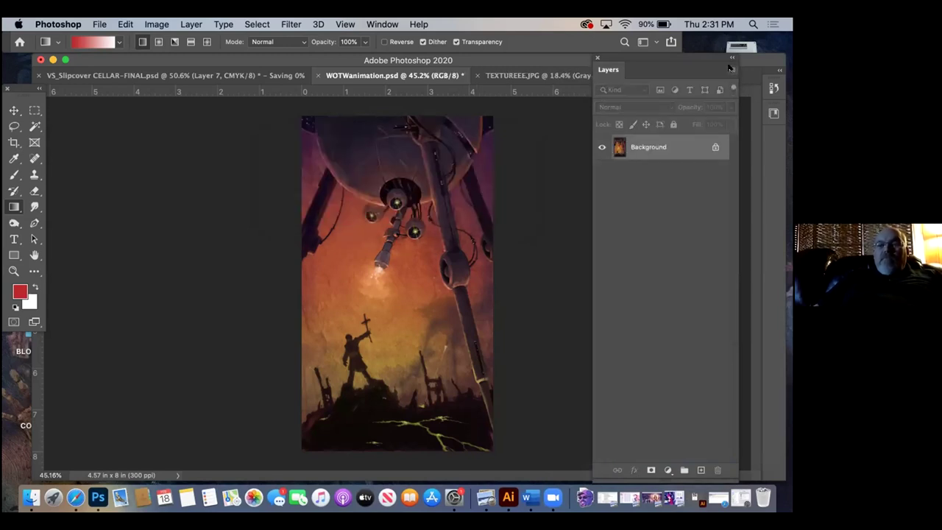
Step: Duplicate the flattened Background layer
left_click(731, 70)
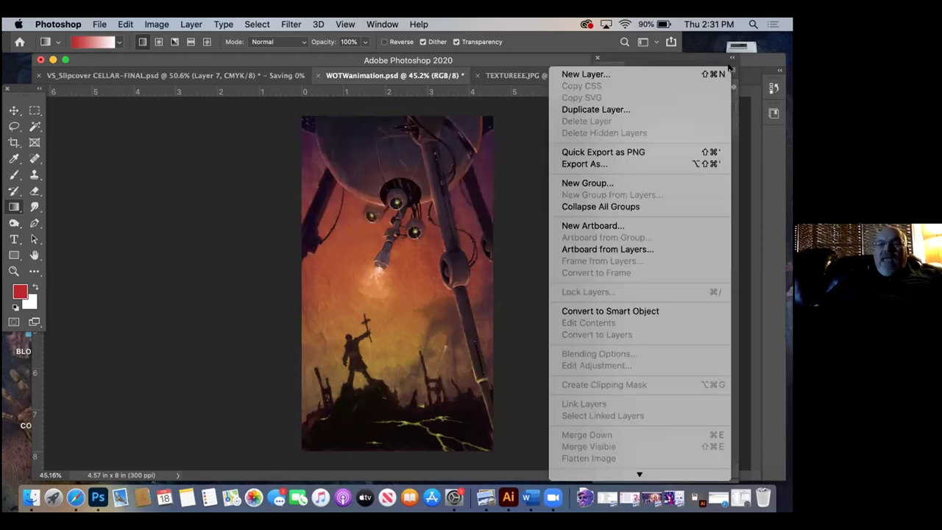
left_click(671, 110)
left_click(509, 212)
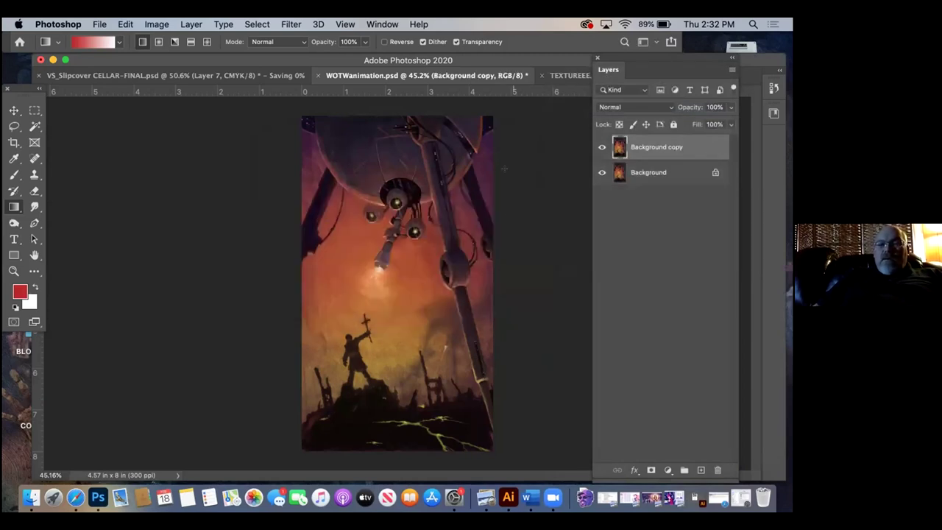
Step: Apply a Sepia Photo Filter at 100% density to the Background copy layer
left_click(160, 23)
left_click(156, 23)
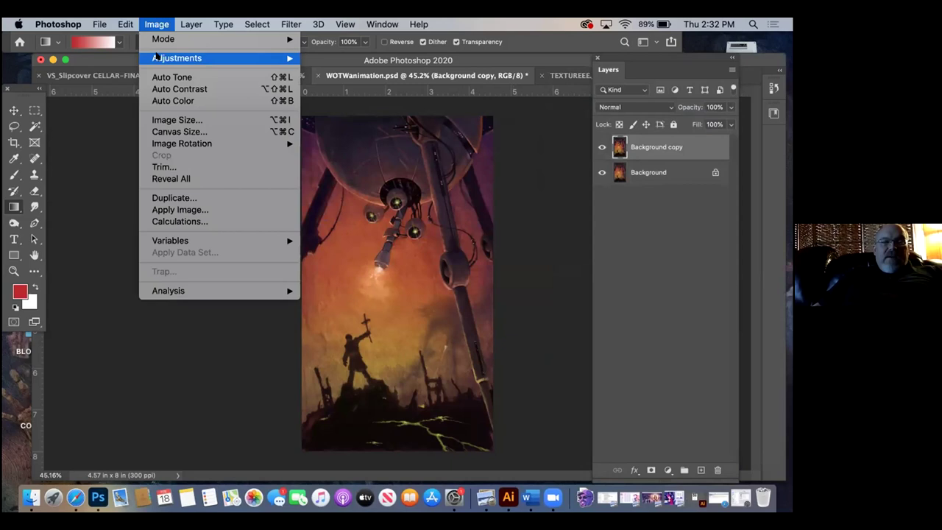
mouse_move(156, 58)
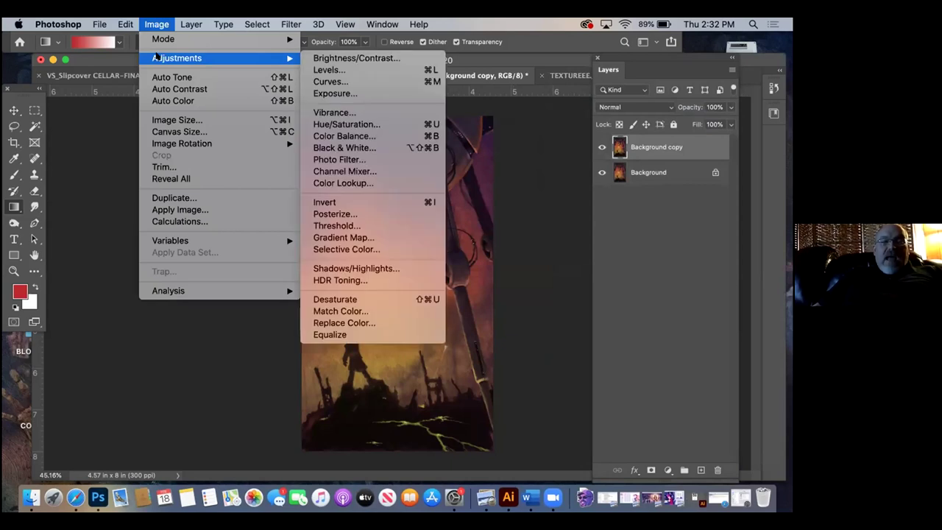
left_click(370, 157)
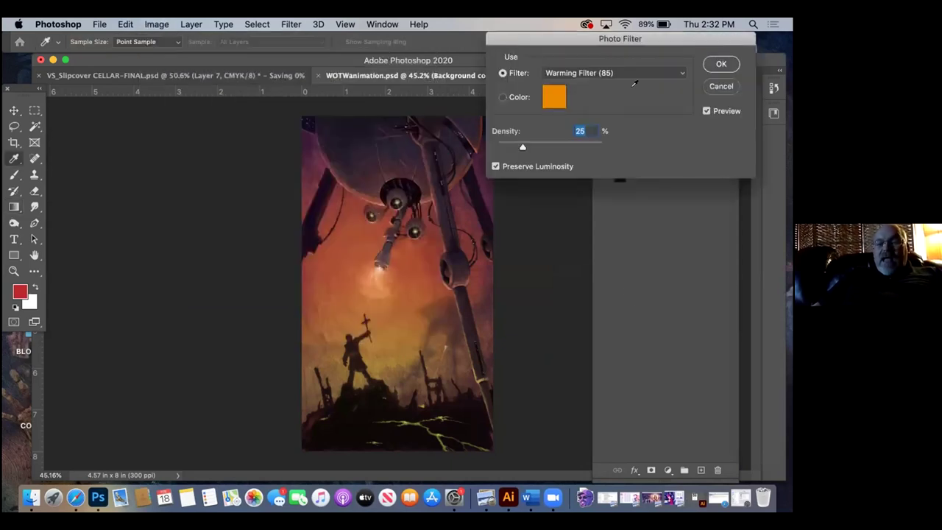
left_click_drag(633, 36, 680, 128)
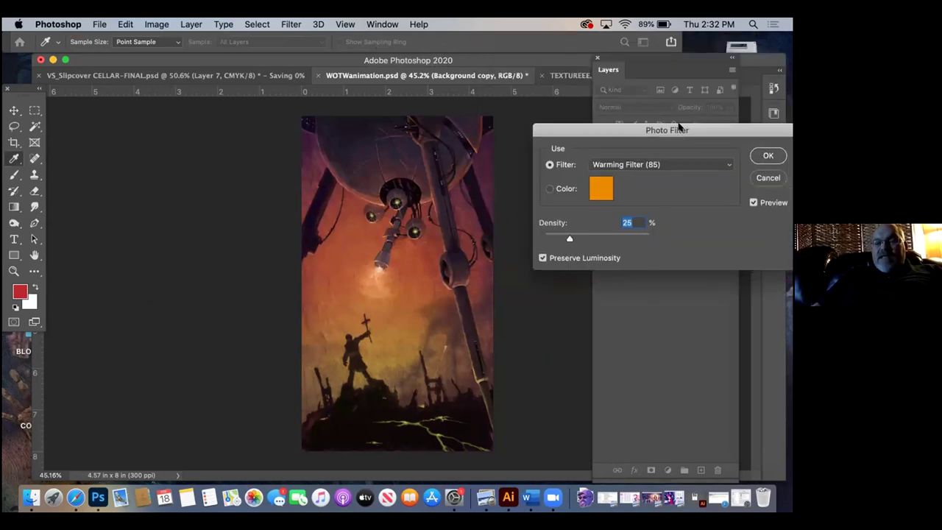
left_click(680, 164)
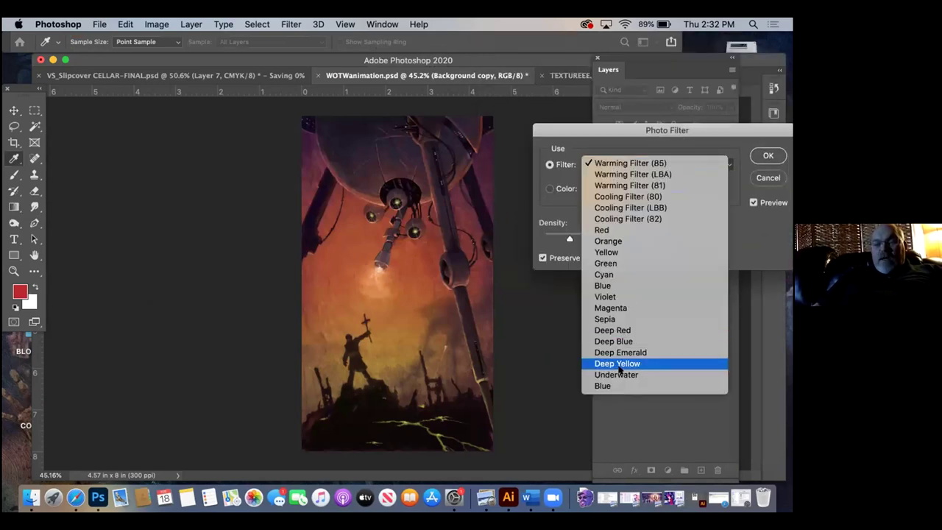
left_click(623, 319)
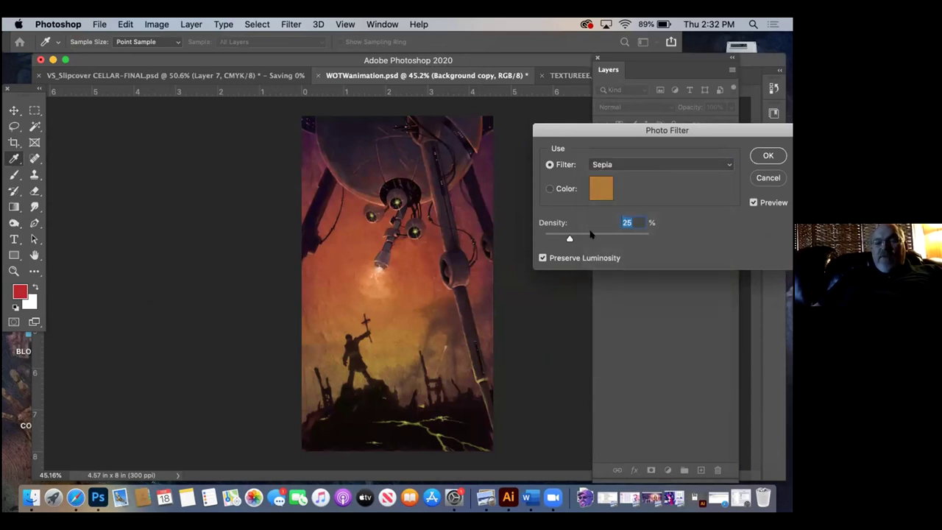
left_click_drag(569, 239, 607, 240)
left_click_drag(630, 239, 651, 238)
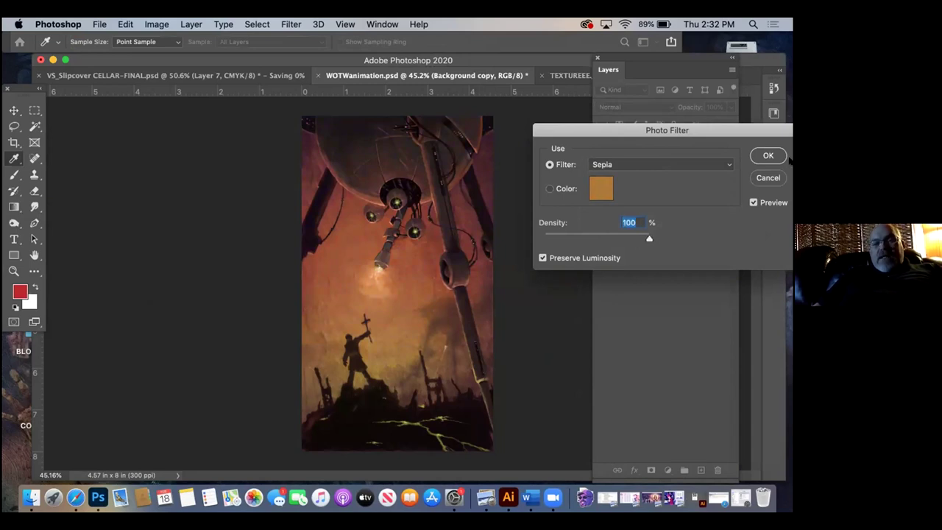
key("Return")
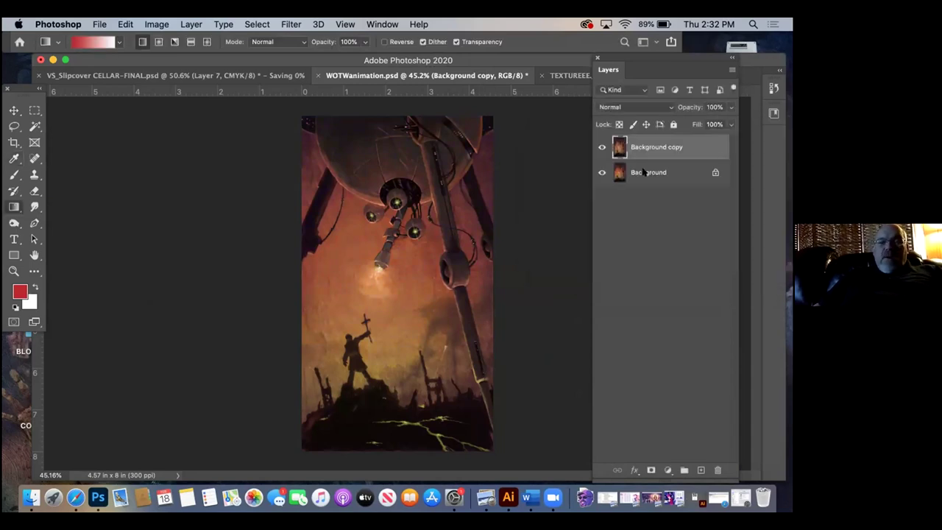
Step: Compare the sepia-filtered copy with the original painting by hiding and reshowing the Background copy layer
left_click(602, 151)
left_click(602, 150)
left_click(601, 148)
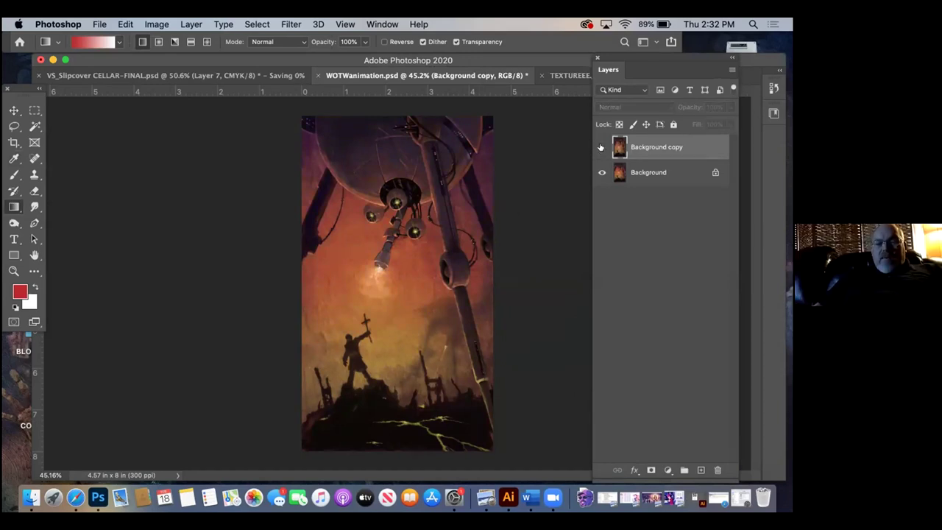
left_click(601, 147)
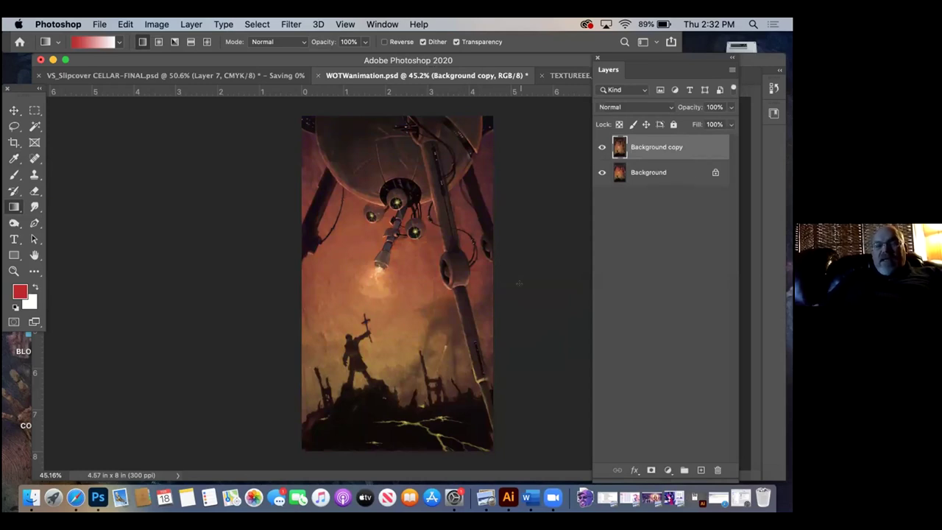
Step: Partly erase the sepia copy over the machine's dome with a soft 600 px eraser at 38% opacity
left_click(32, 191)
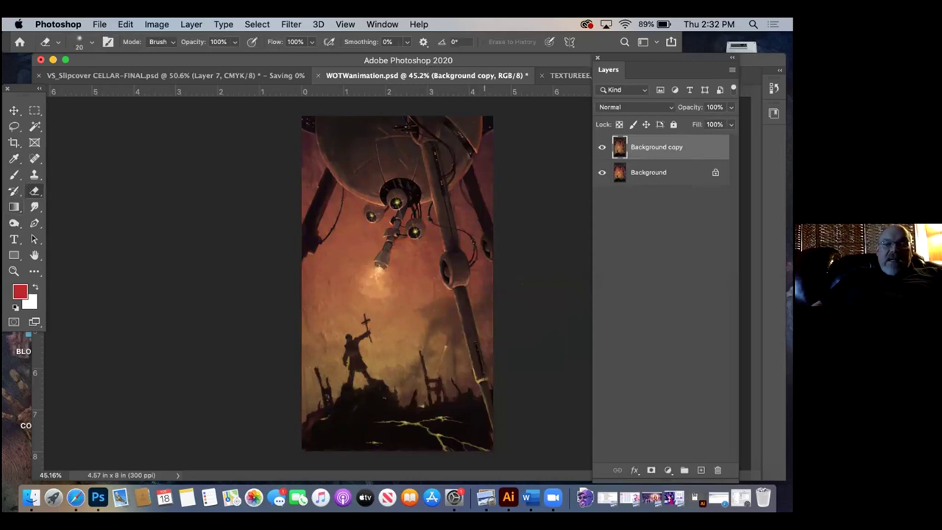
key("bracketright")
key("bracketright")
key("bracketright")
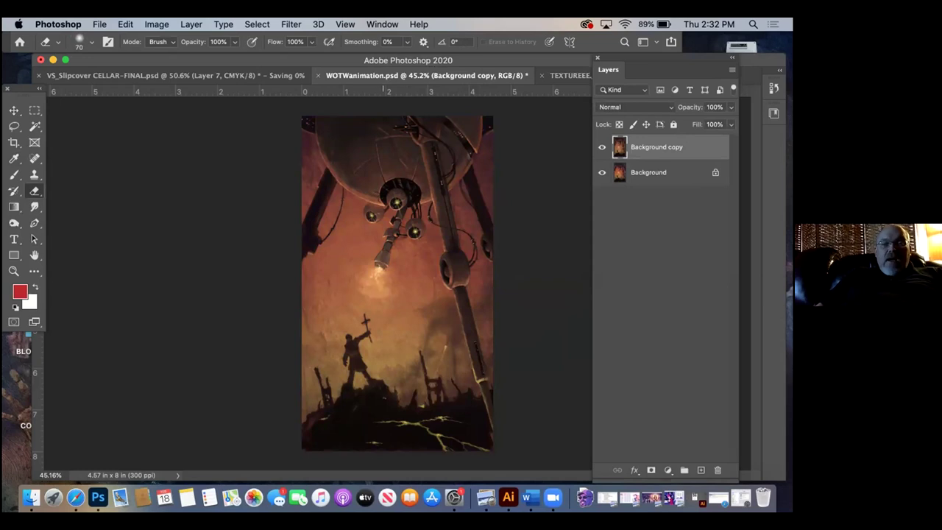
key("bracketright")
key("bracketright")
key("bracketright")
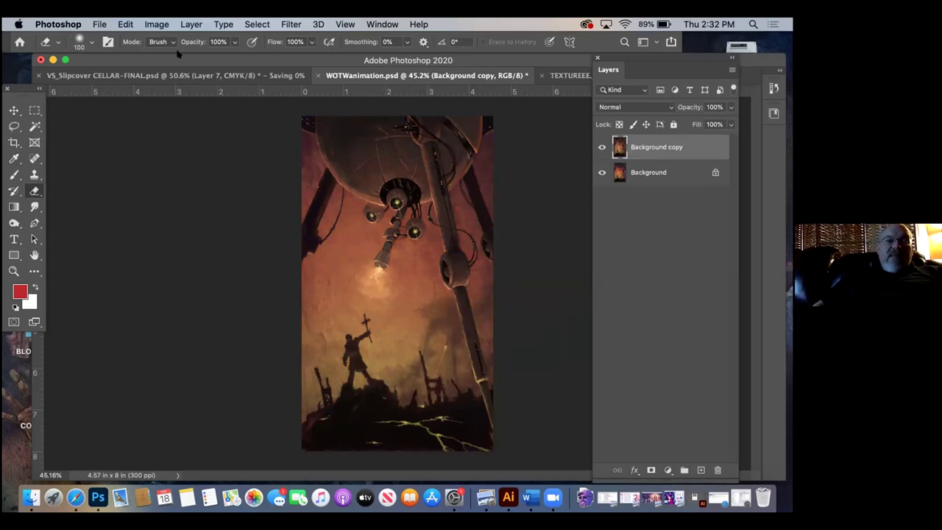
left_click(233, 42)
left_click_drag(238, 57, 211, 58)
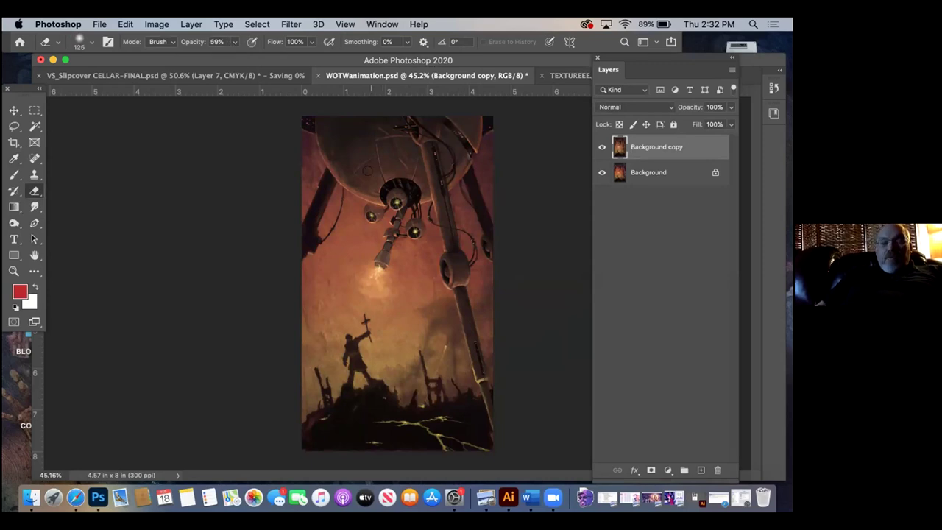
key("bracketright")
key("bracketright")
key("bracketright")
key("bracketright")
key("bracketright")
key("bracketright")
key("bracketright")
key("bracketright")
key("bracketright")
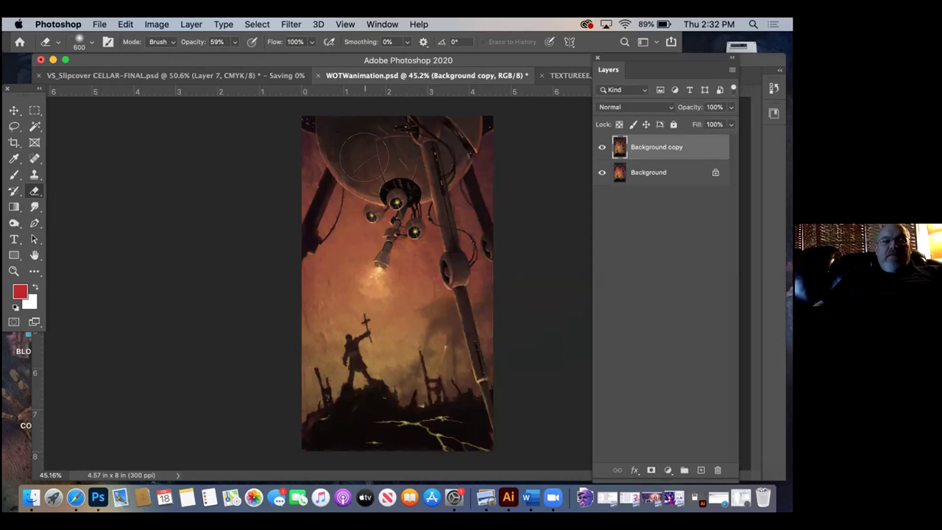
left_click(234, 42)
left_click_drag(228, 57, 223, 57)
left_click(367, 151)
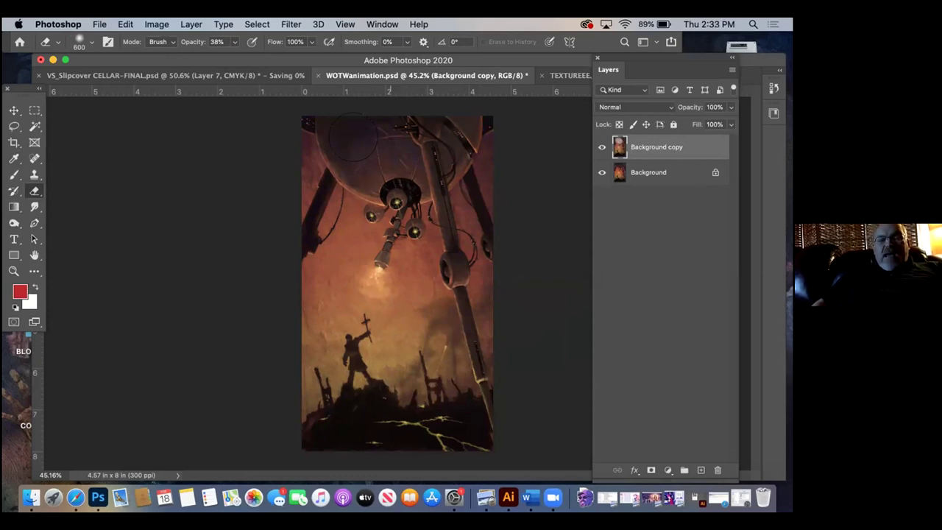
left_click(368, 144)
Step: Erase the sepia copy over the machine's three eyes with a 100 px eraser at 100% opacity and inspect the holes with Background hidden
key("bracketleft")
key("bracketleft")
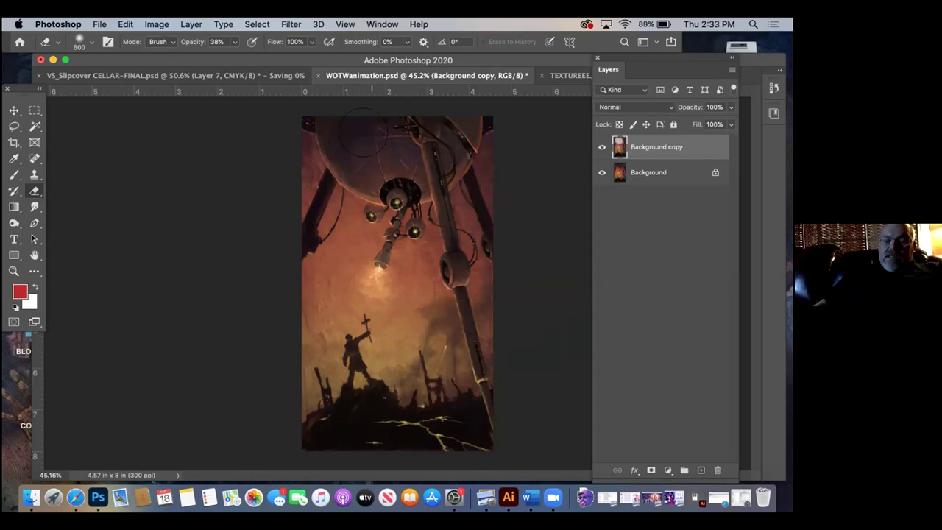
key("bracketleft")
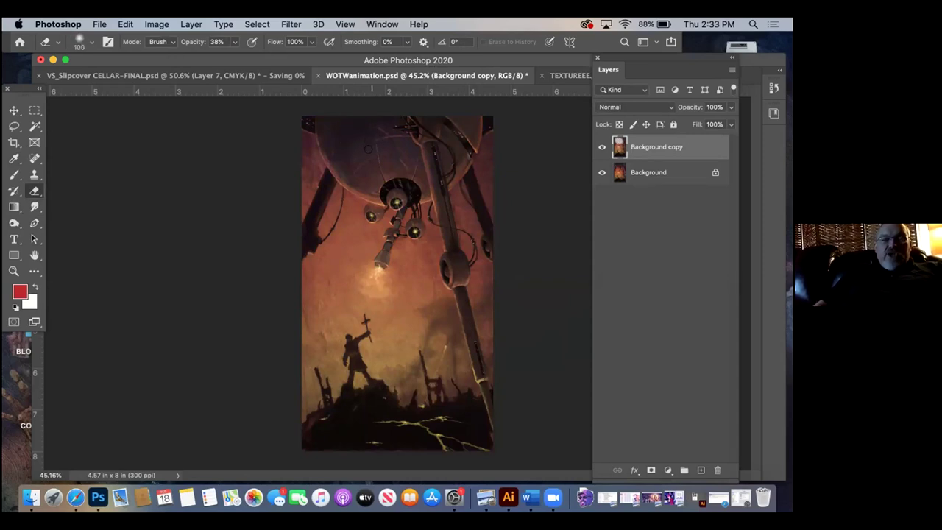
left_click(234, 42)
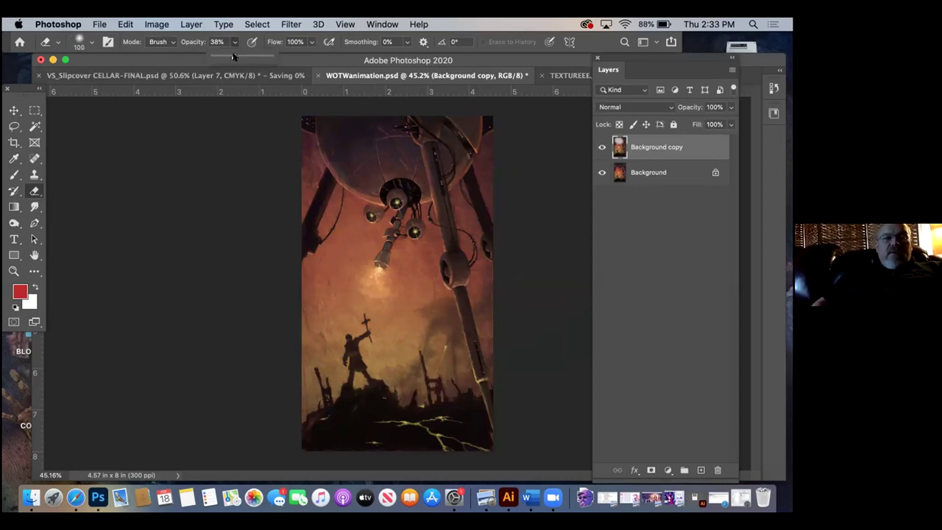
left_click_drag(234, 57, 272, 57)
key("Return")
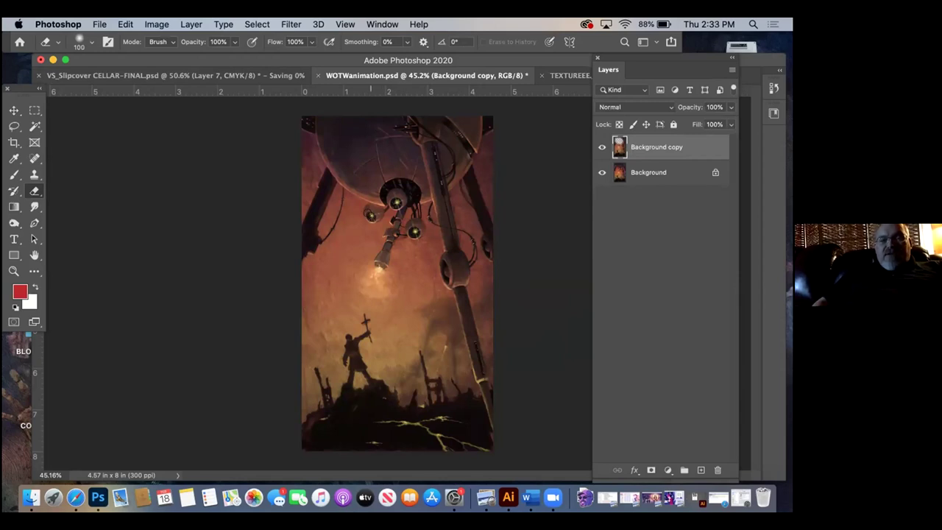
left_click(601, 172)
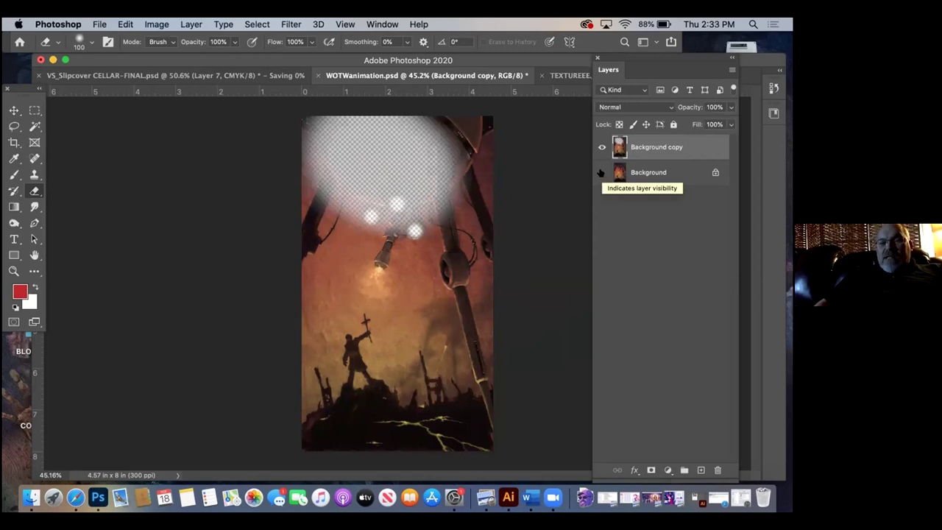
left_click(601, 172)
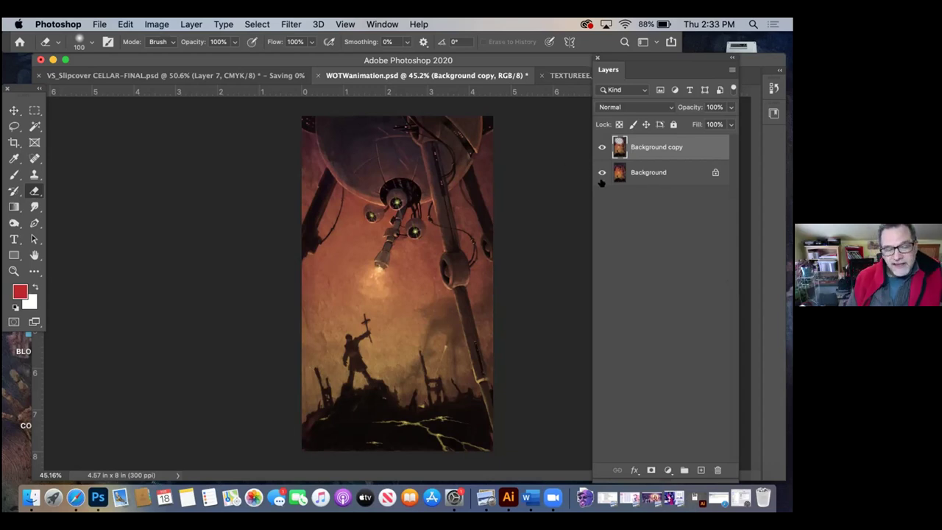
Step: Revert WOTWanimation.psd to its last saved version and make Layer 18 visible
left_click(97, 24)
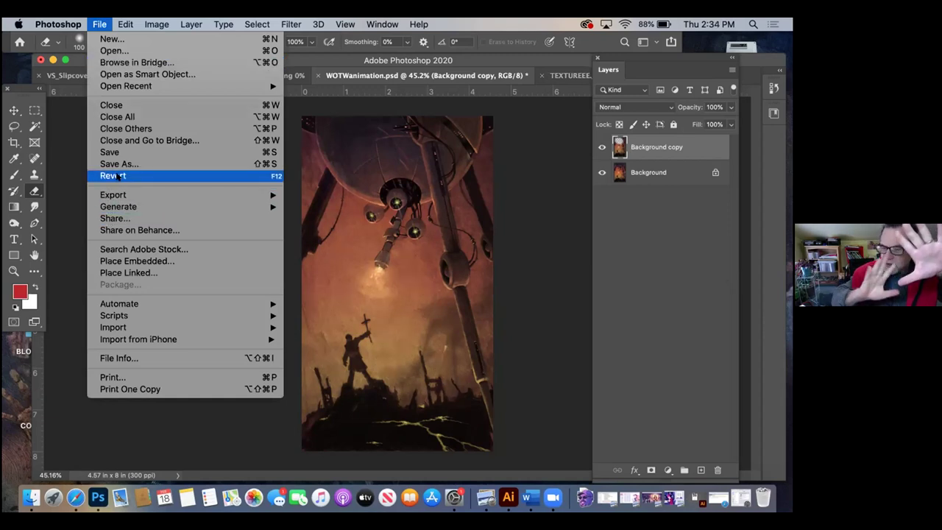
key("Escape")
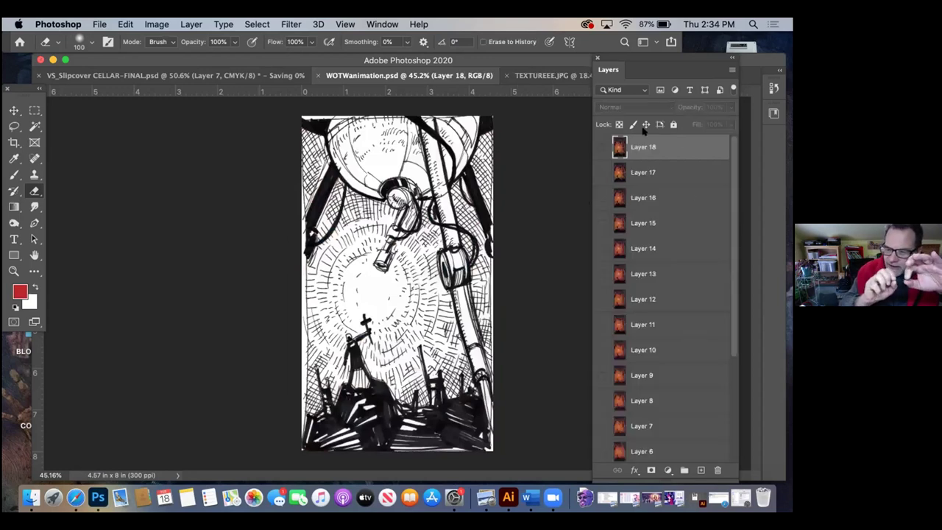
left_click(601, 149)
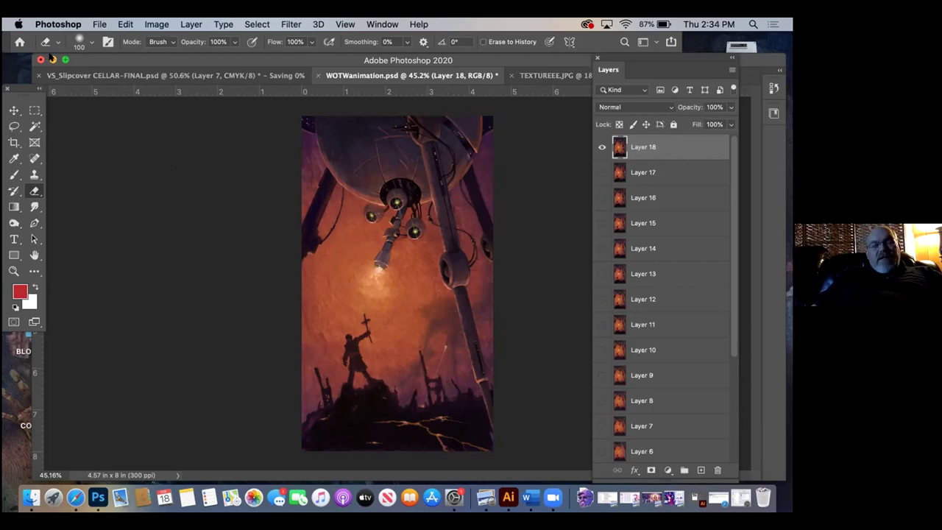
Step: Switch to Safari and open amazon.com in the Outlook message's tab
left_click(75, 497)
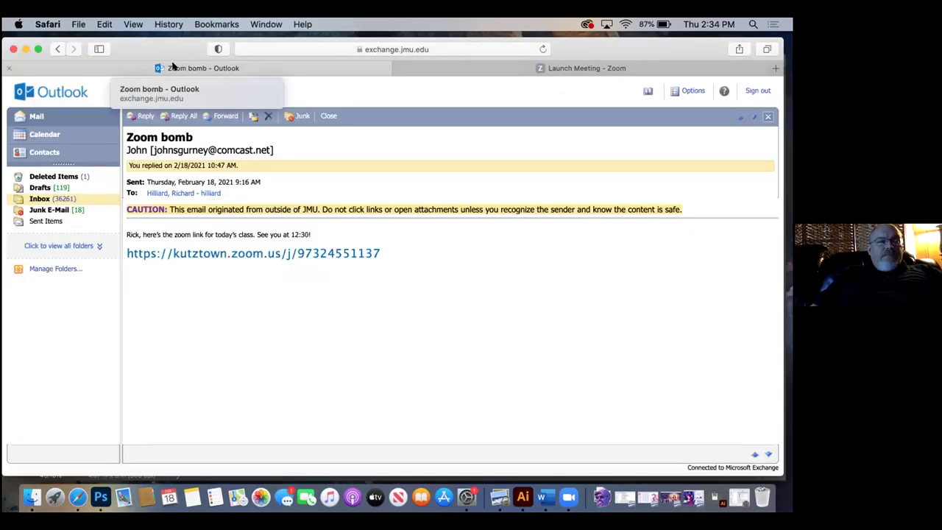
mouse_move(592, 67)
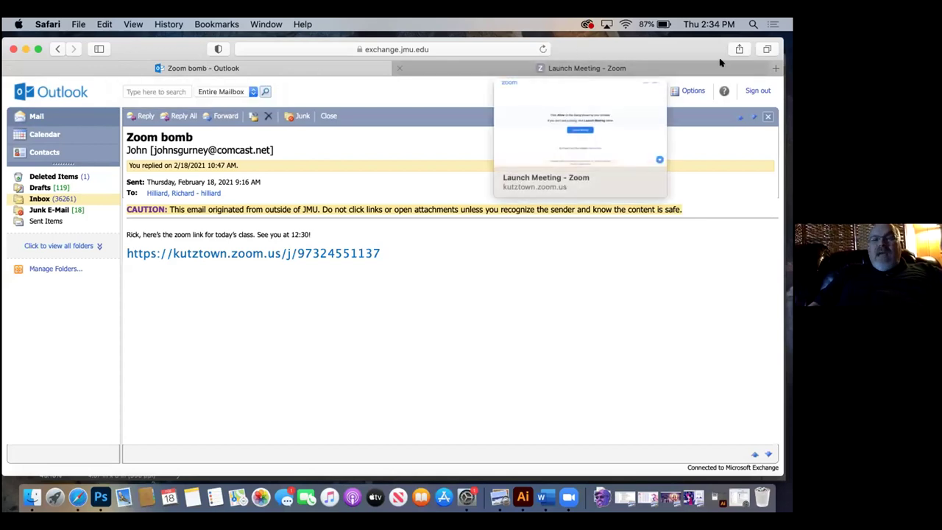
left_click_drag(702, 52, 701, 121)
left_click(440, 121)
key("BackSpace")
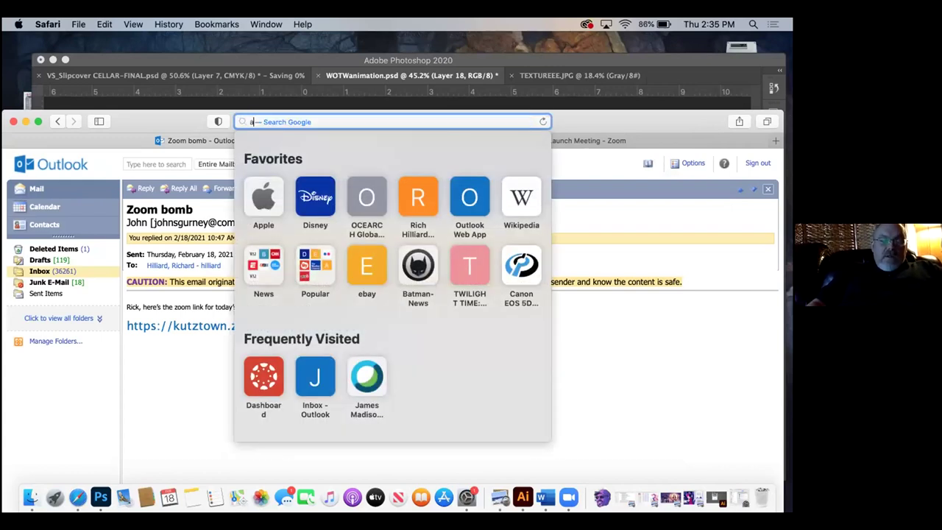
type("amazon.com")
key("Return")
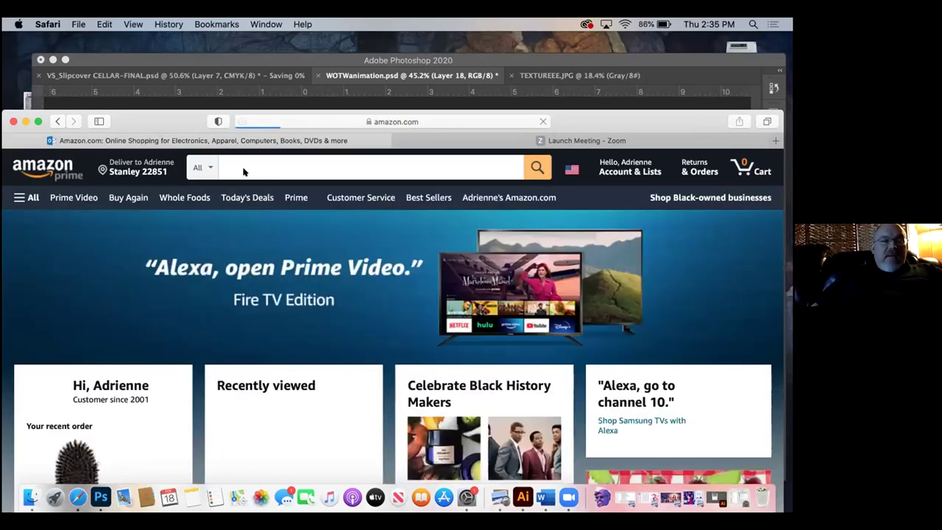
Step: Search all Amazon departments for the author's full name
left_click(243, 168)
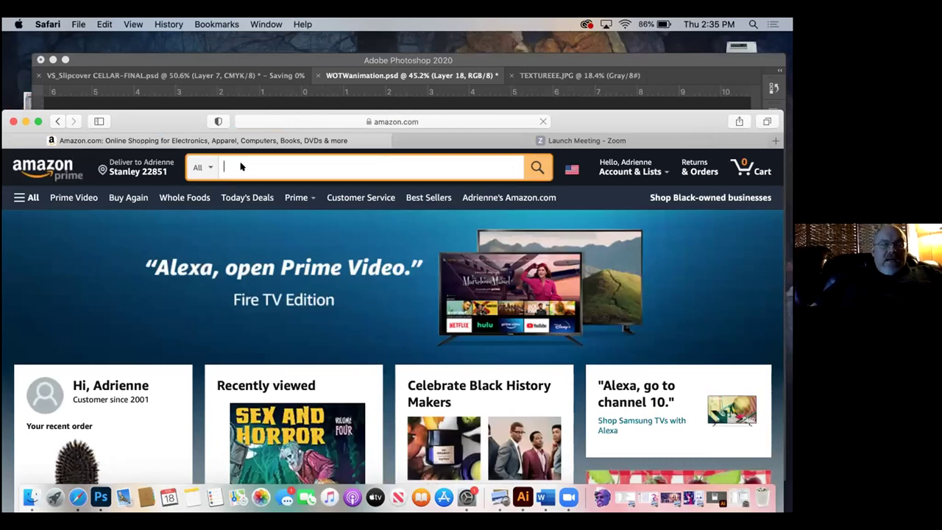
type("rich")
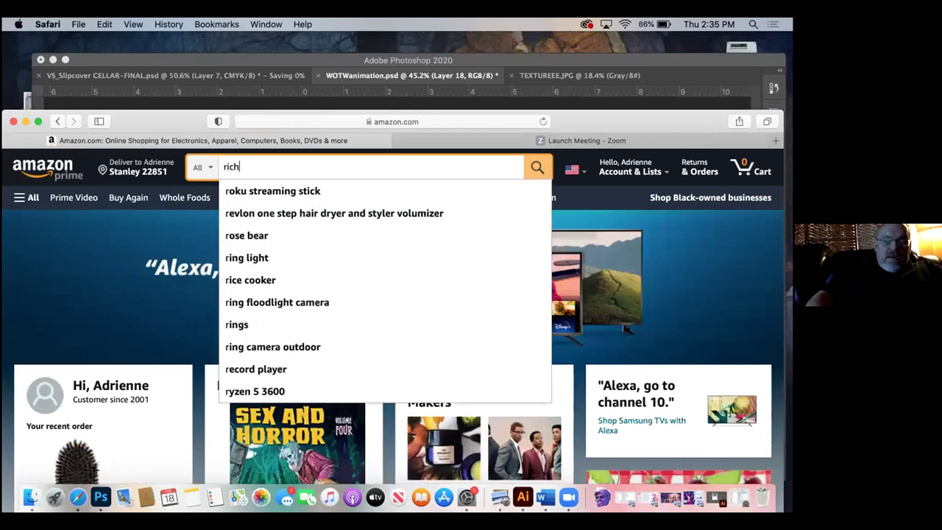
type("ard")
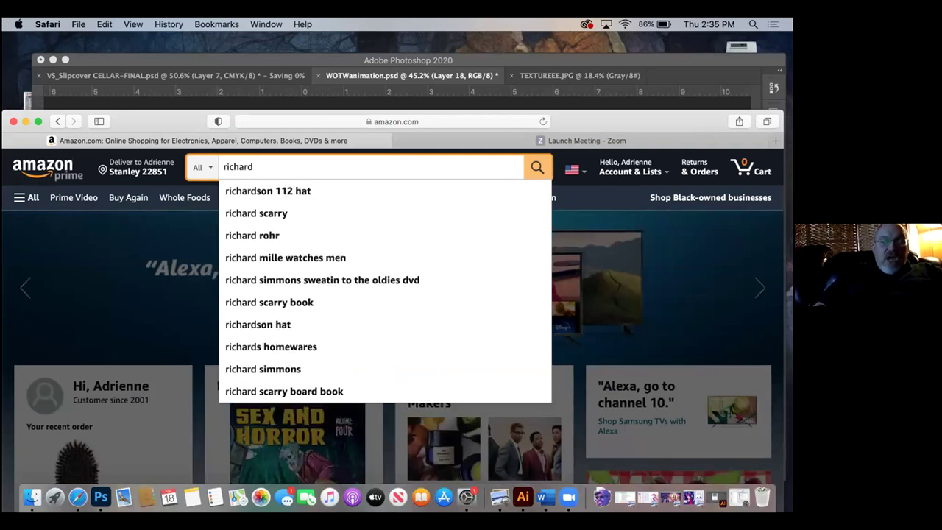
key("Escape")
scroll(392, 309, "down", 8)
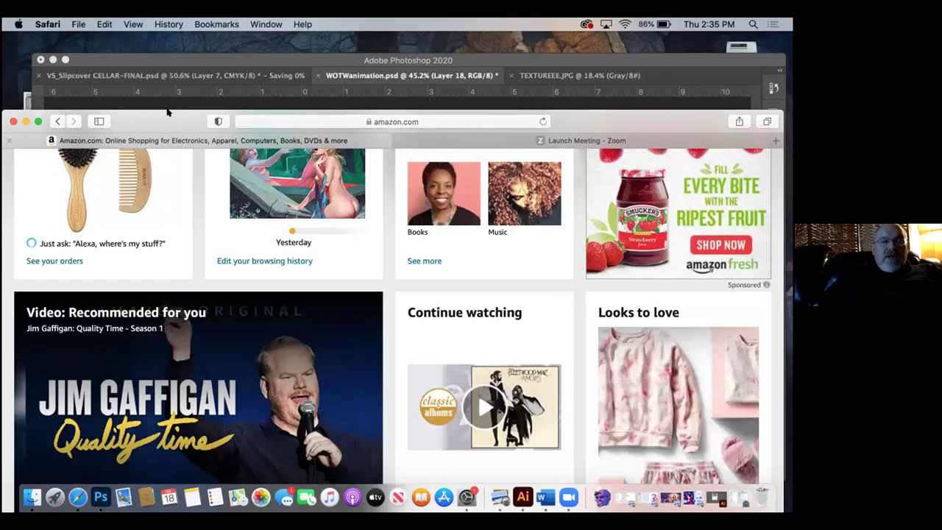
scroll(300, 150, "up", 1)
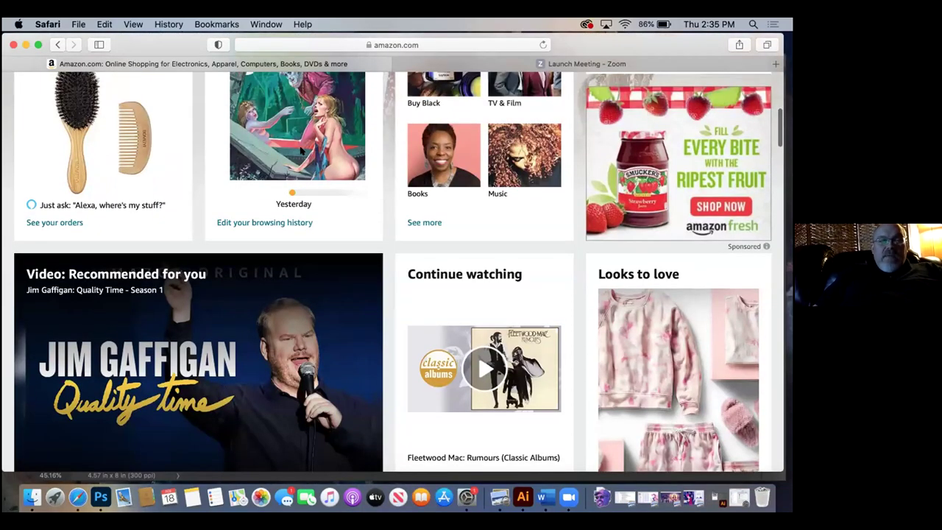
scroll(300, 150, "up", 8)
left_click(277, 91)
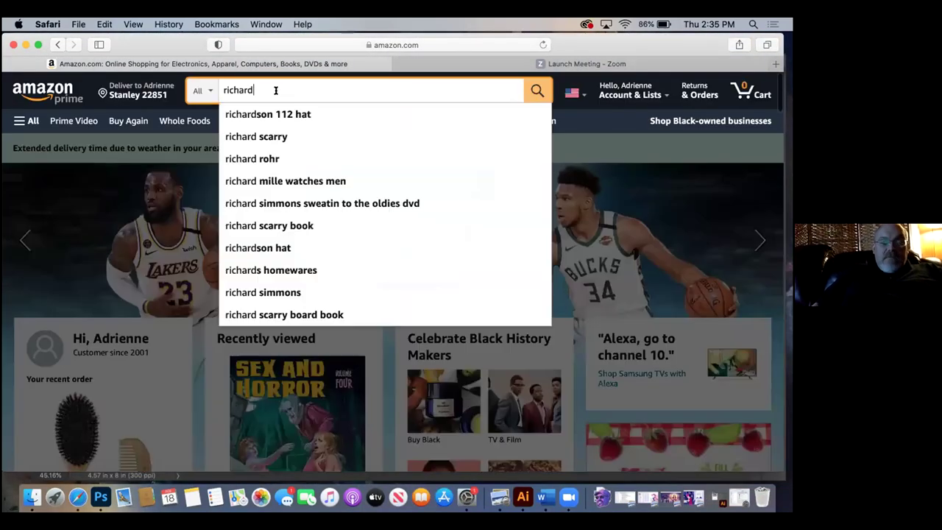
type("hilliard")
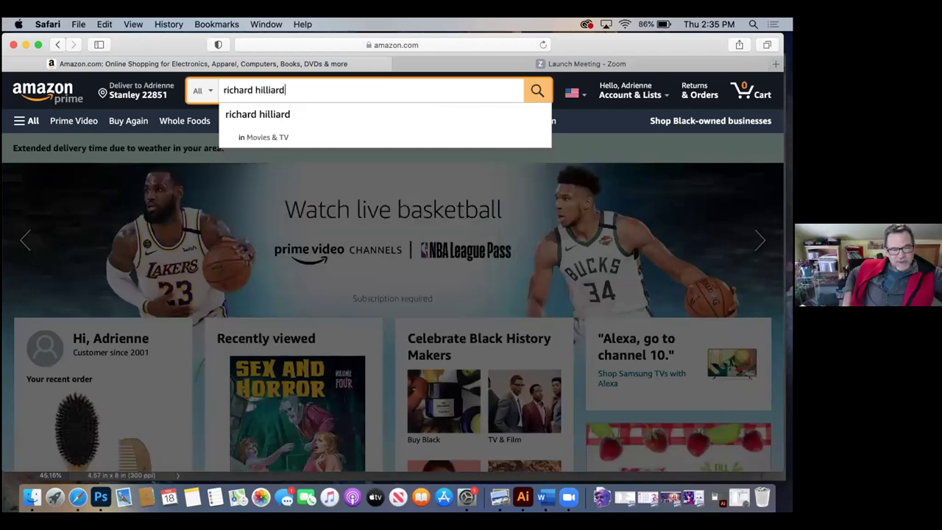
key("Return")
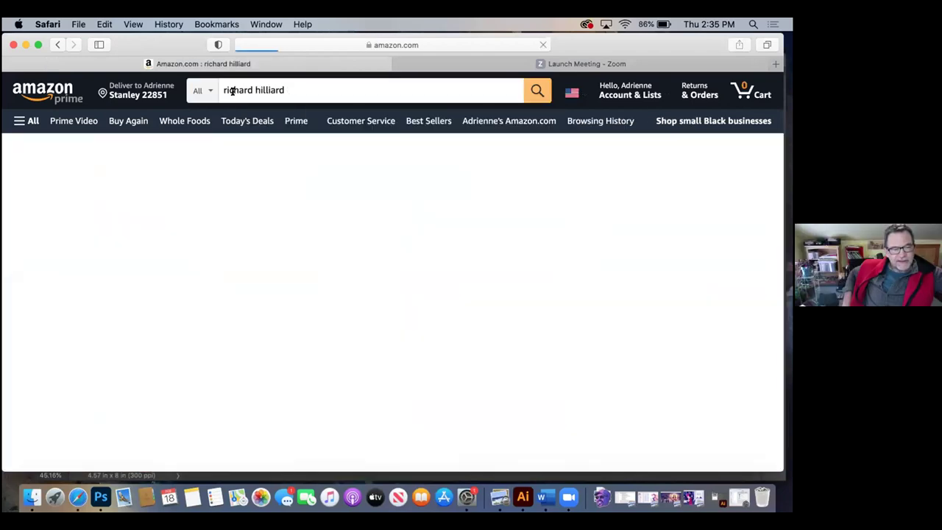
Step: Look through the all-department results and repeat the author search restricted to Books
scroll(331, 265, "down", 10)
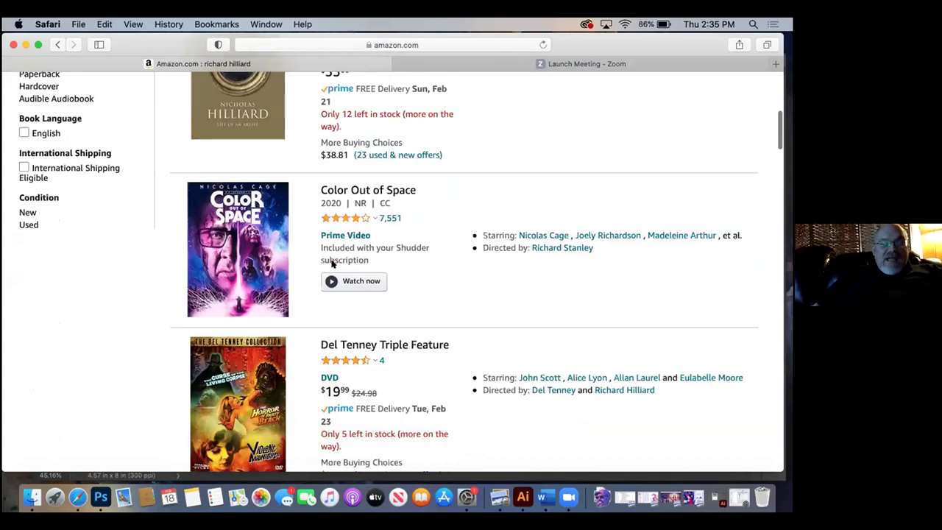
scroll(331, 263, "down", 10)
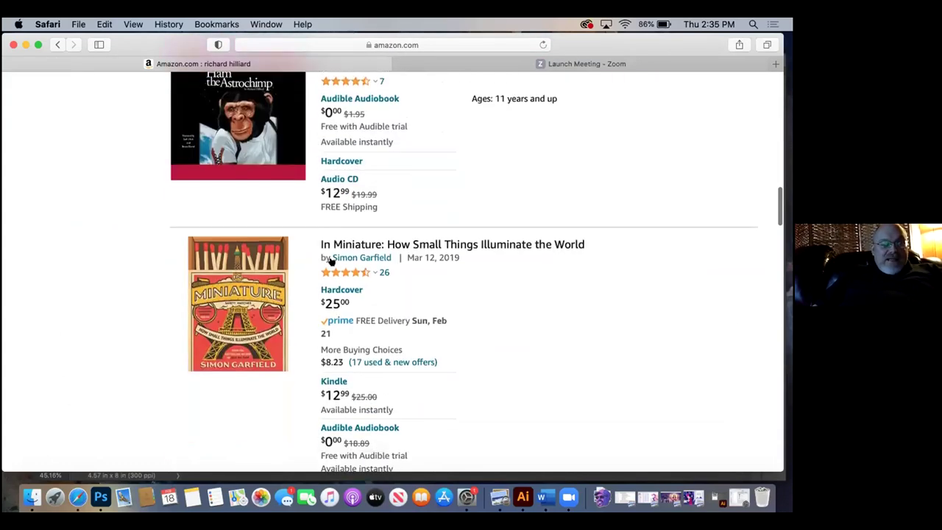
scroll(333, 261, "up", 20)
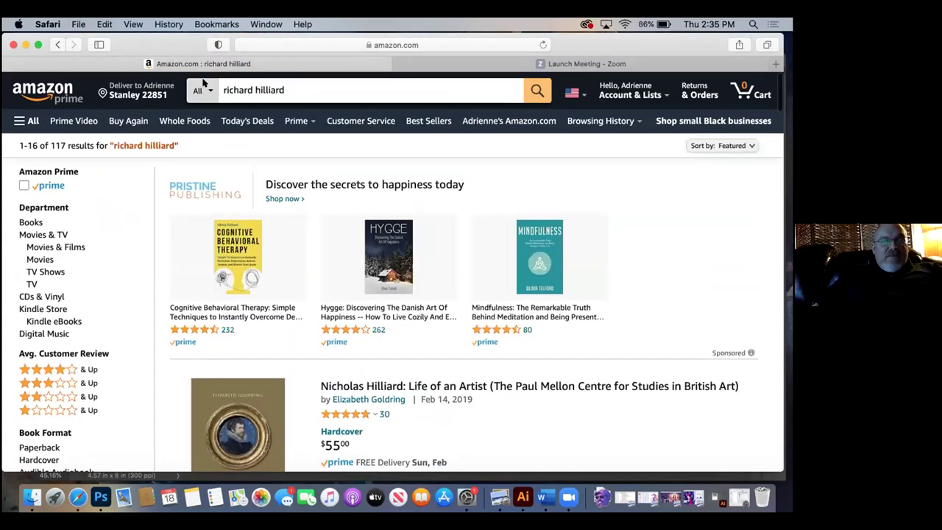
left_click(203, 86)
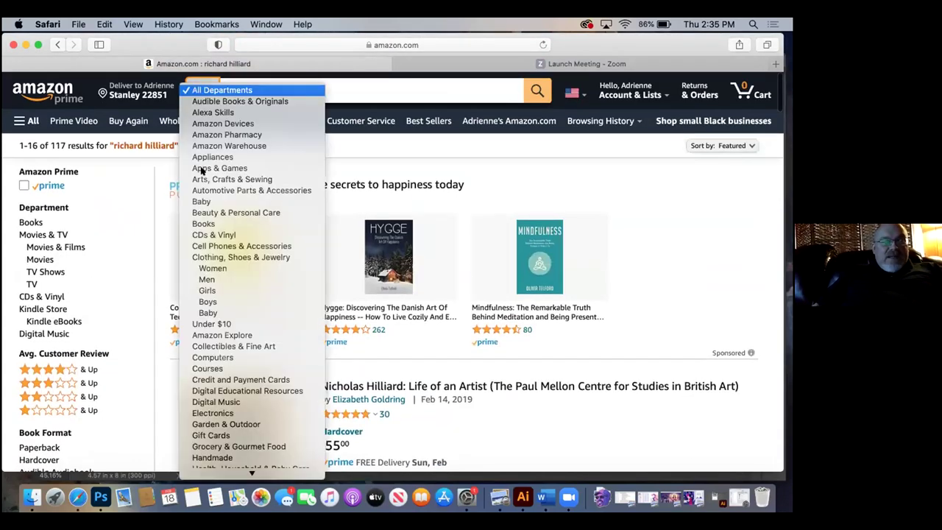
left_click(212, 223)
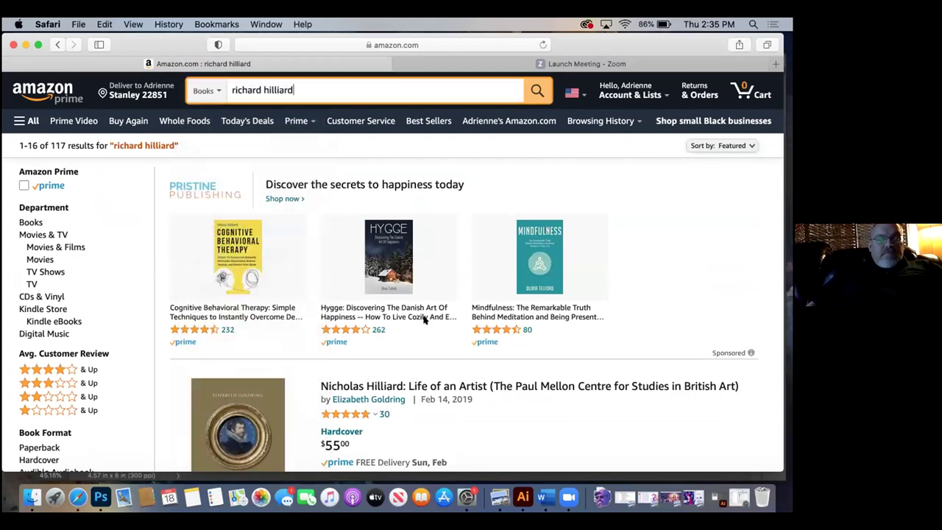
left_click(541, 99)
Step: Open the product page of "Neil, Buzz, and Mike Go to the Moon" from the book results and examine its cover and description
scroll(324, 390, "down", 10)
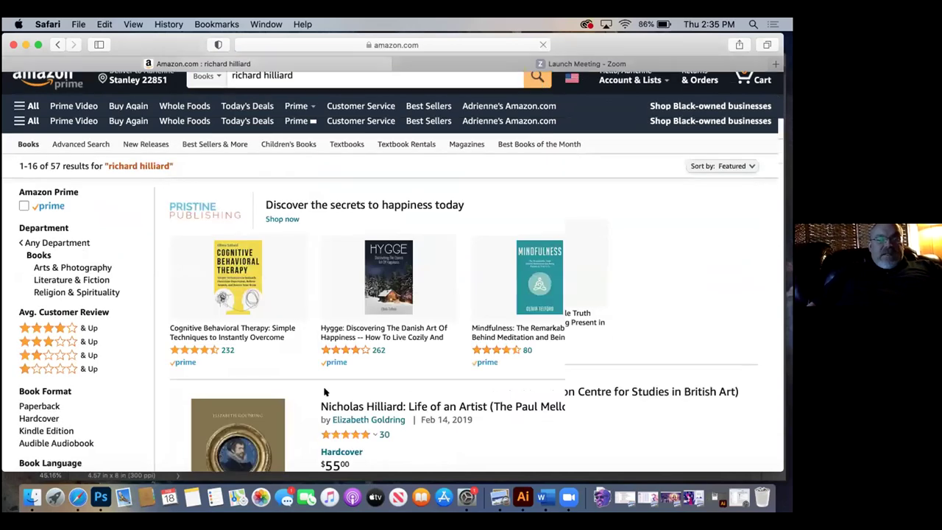
scroll(323, 390, "down", 5)
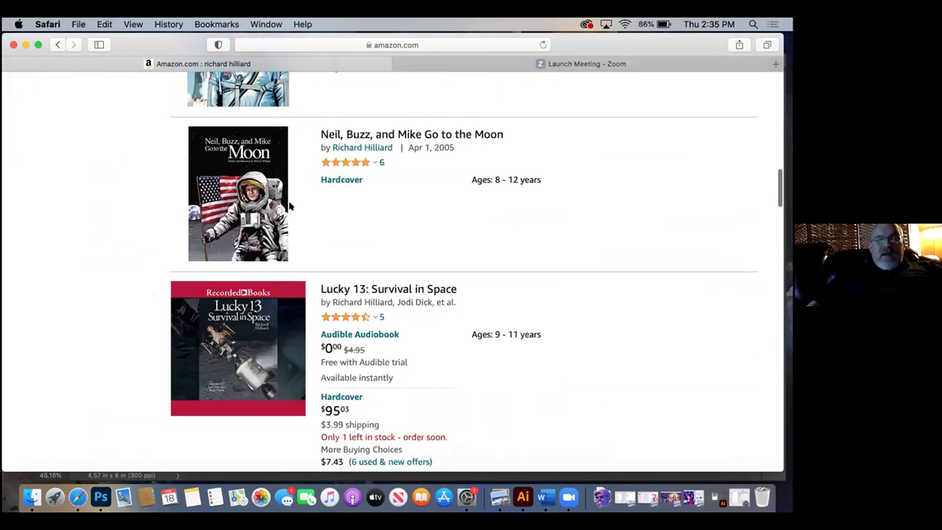
left_click(370, 133)
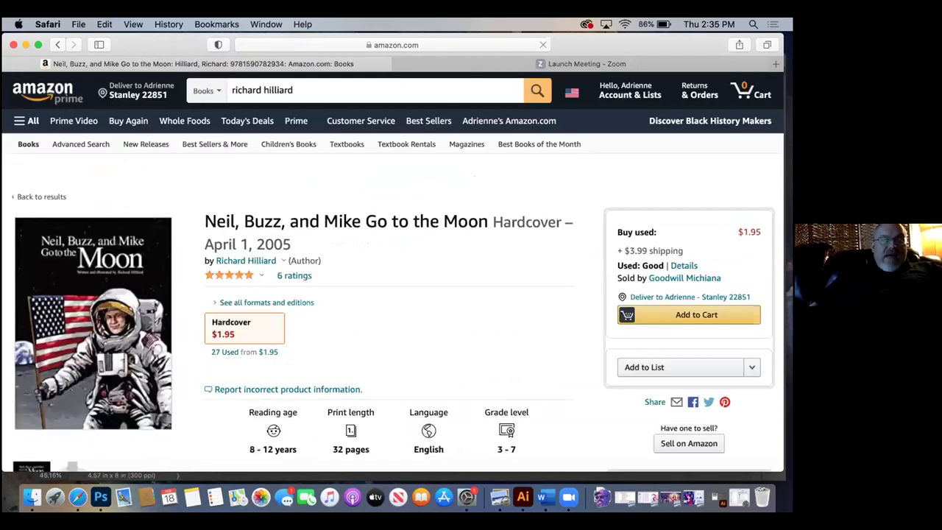
scroll(108, 381, "down", 1)
scroll(108, 382, "down", 2)
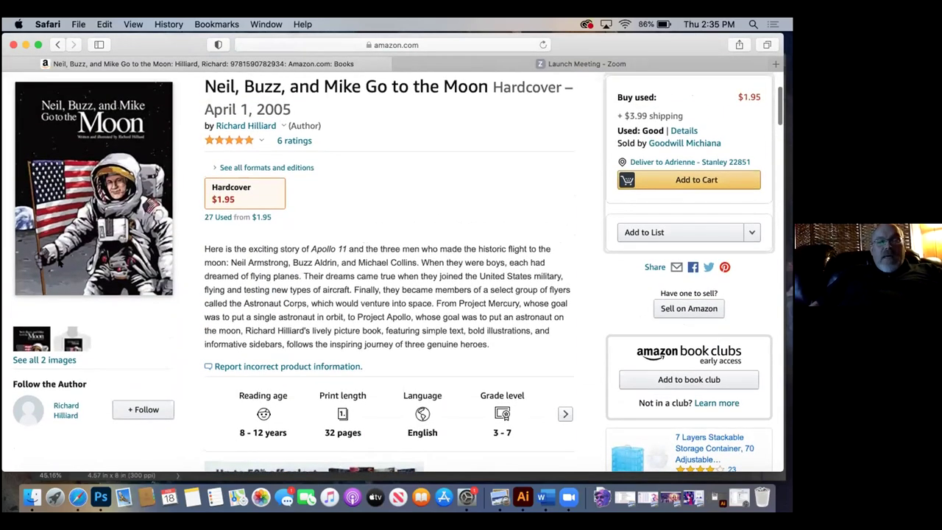
scroll(108, 382, "up", 4)
scroll(108, 382, "down", 3)
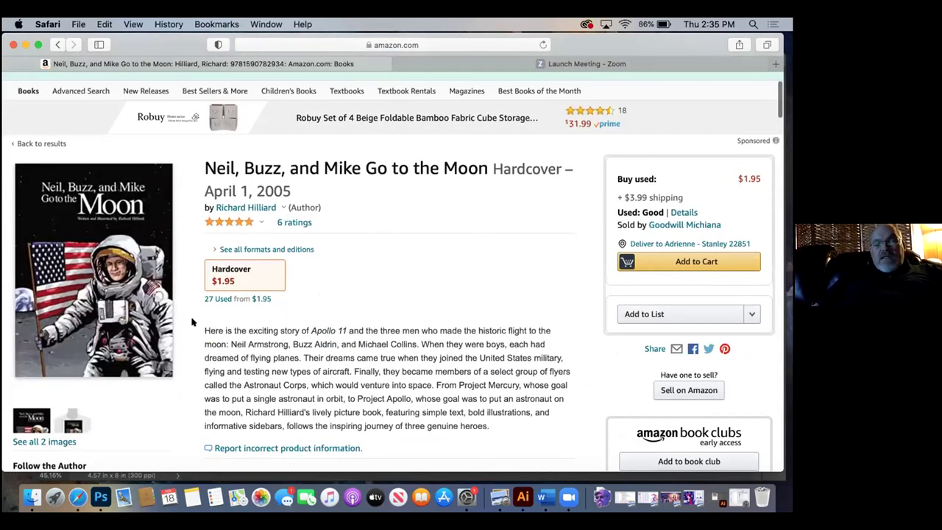